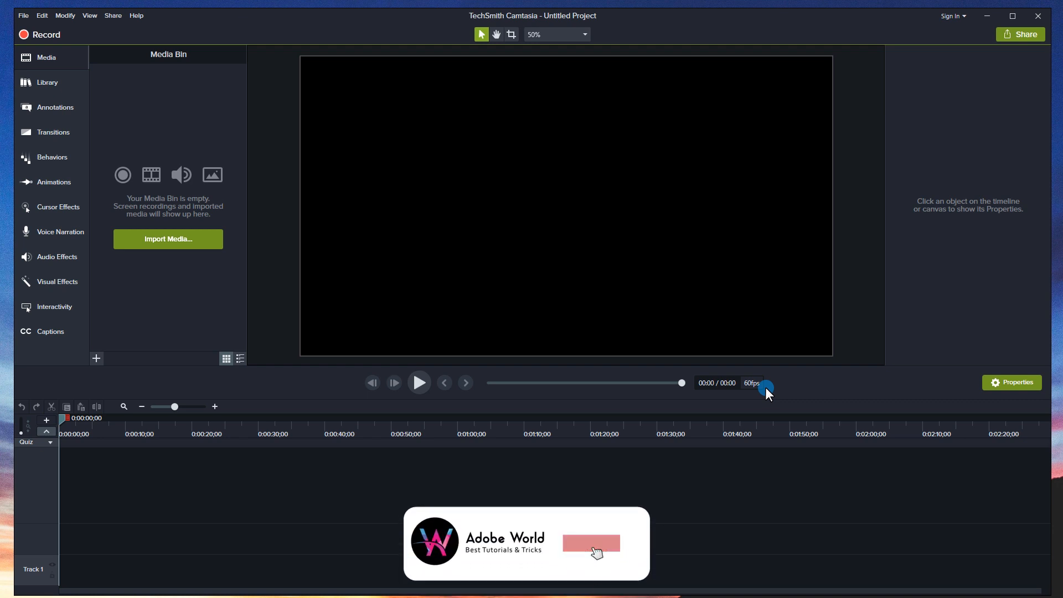
# Step: Open the asset library and expand the Buildings folder inside the Icons folder
pyautogui.moveTo(669, 21); pyautogui.dragTo(669, 18)
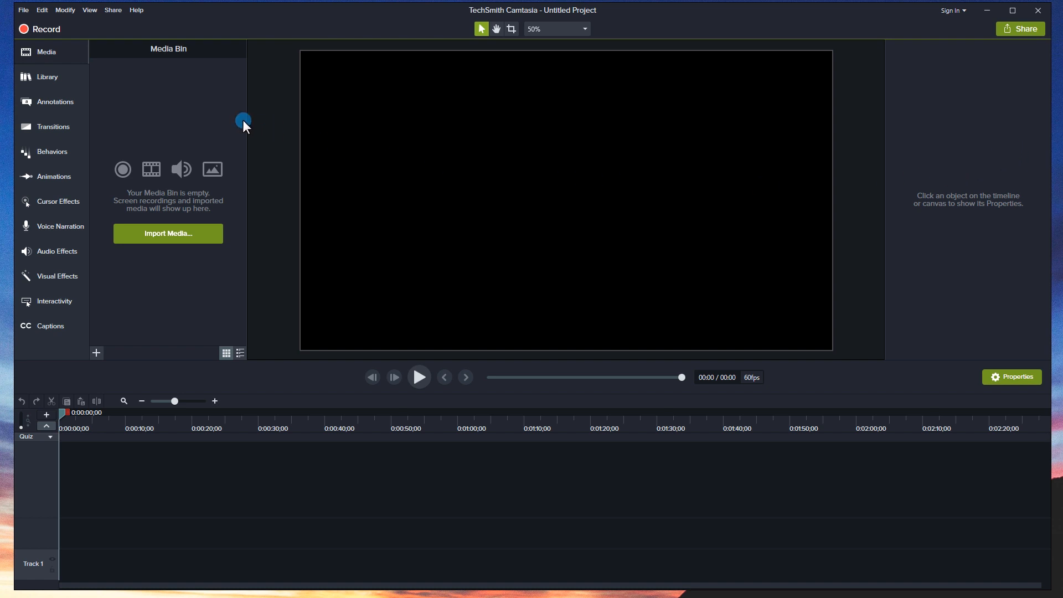
pyautogui.click(61, 75)
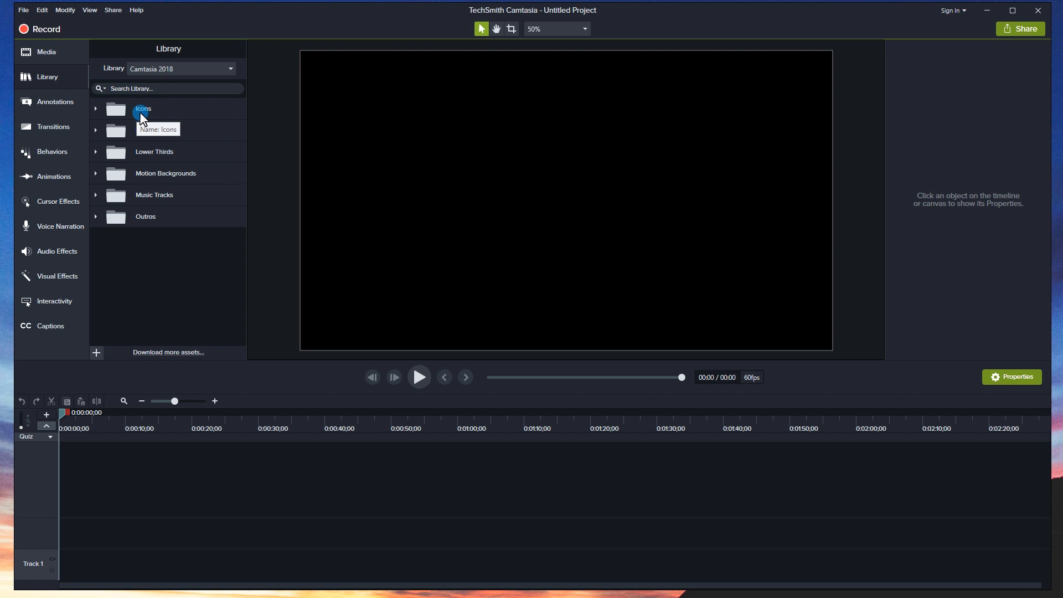
pyautogui.click(95, 113)
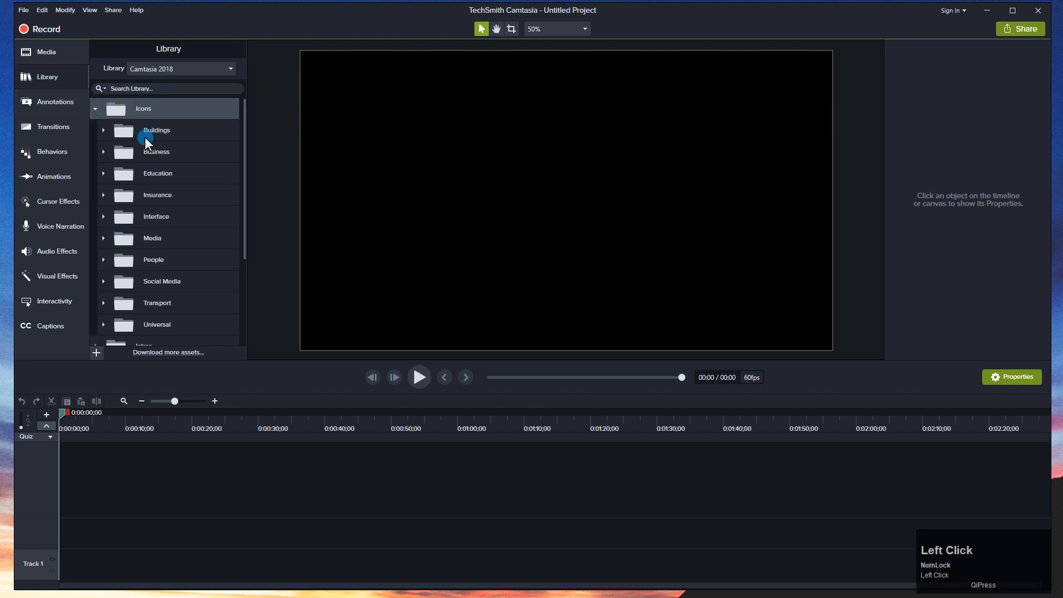
pyautogui.click(146, 134)
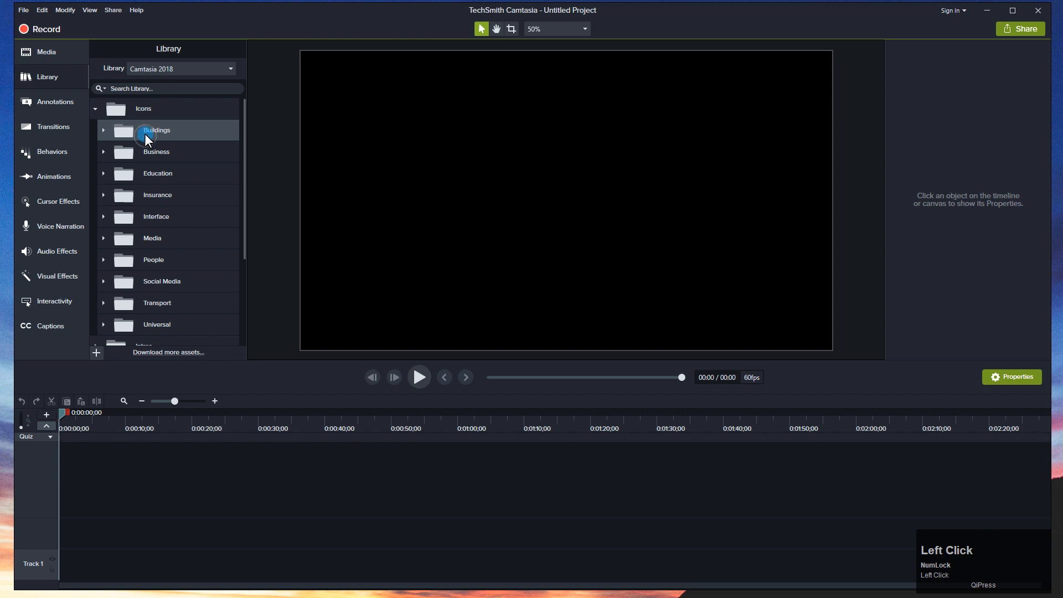
pyautogui.click(102, 129)
# Step: Place the Shop-02 building icon on the canvas as a trial and delete it again
pyautogui.scroll(-5, 163, 222)
pyautogui.scroll(-1, 167, 252)
pyautogui.click(155, 243)
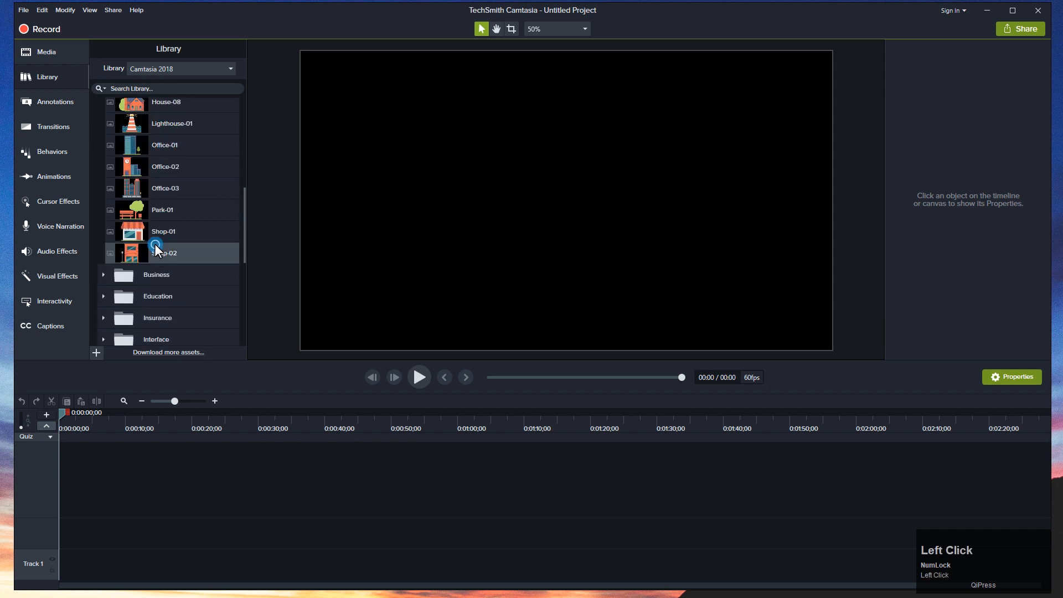
pyautogui.moveTo(161, 253); pyautogui.dragTo(535, 207)
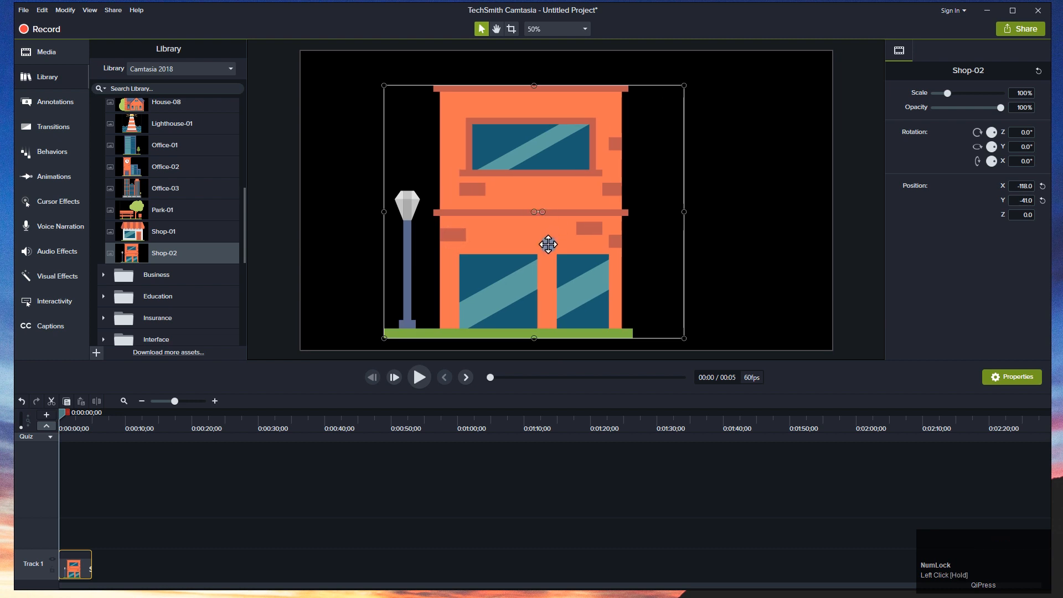
pyautogui.press('Delete')
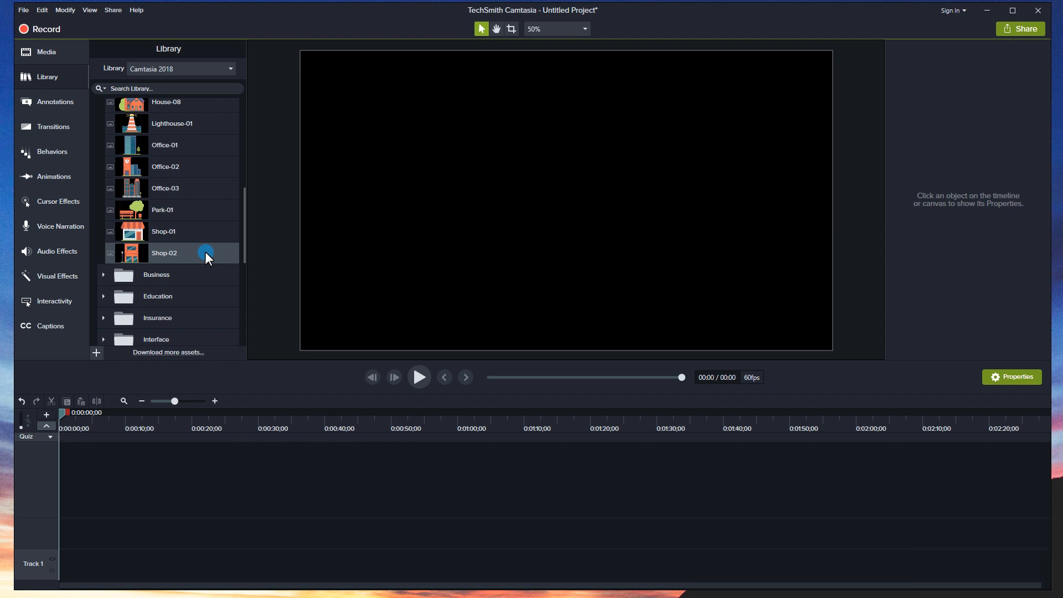
# Step: Examine the icons in the Business folder, collapse it and look over the other icon categories
pyautogui.click(146, 277)
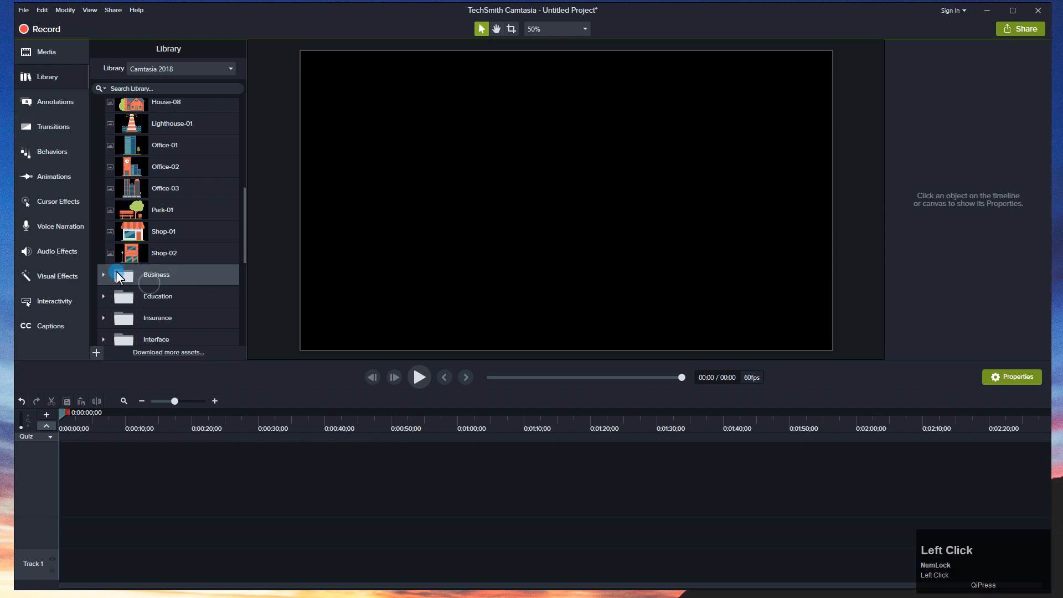
pyautogui.click(102, 275)
pyautogui.scroll(-6, 128, 261)
pyautogui.scroll(3, 133, 255)
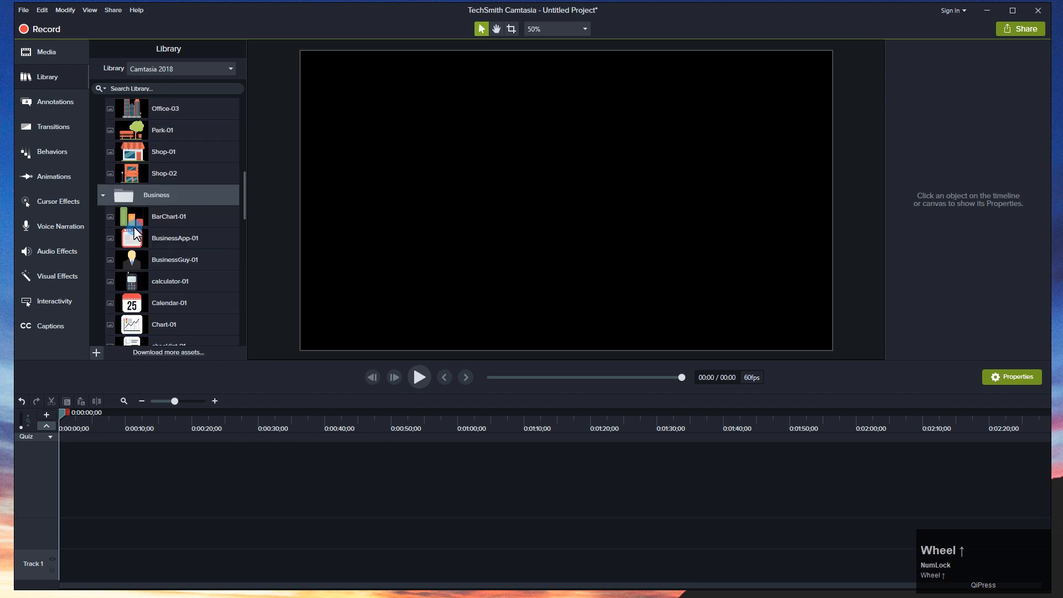
pyautogui.click(101, 194)
pyautogui.scroll(-2, 135, 221)
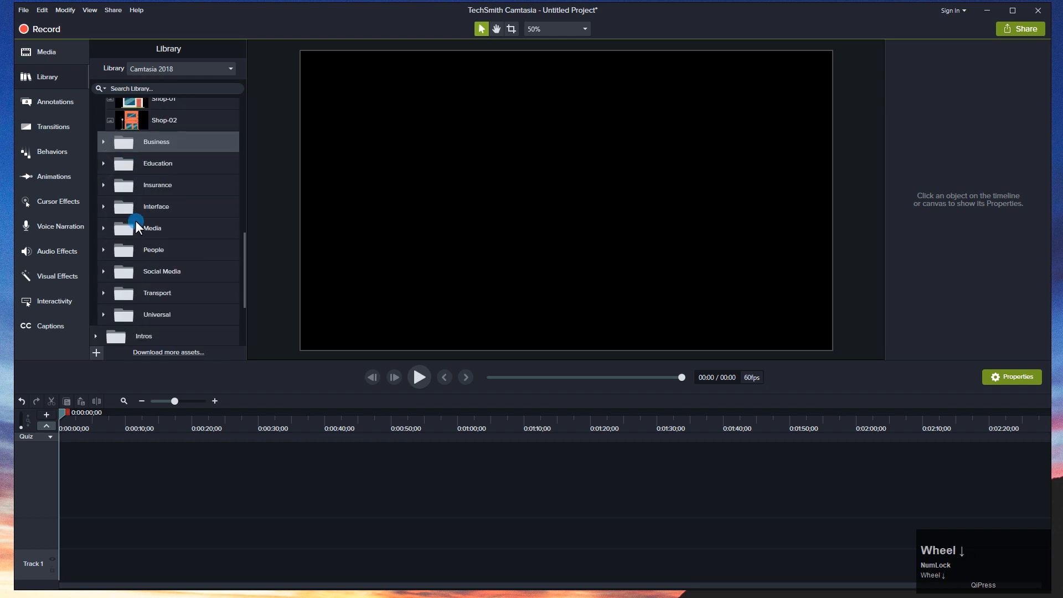
pyautogui.click(143, 225)
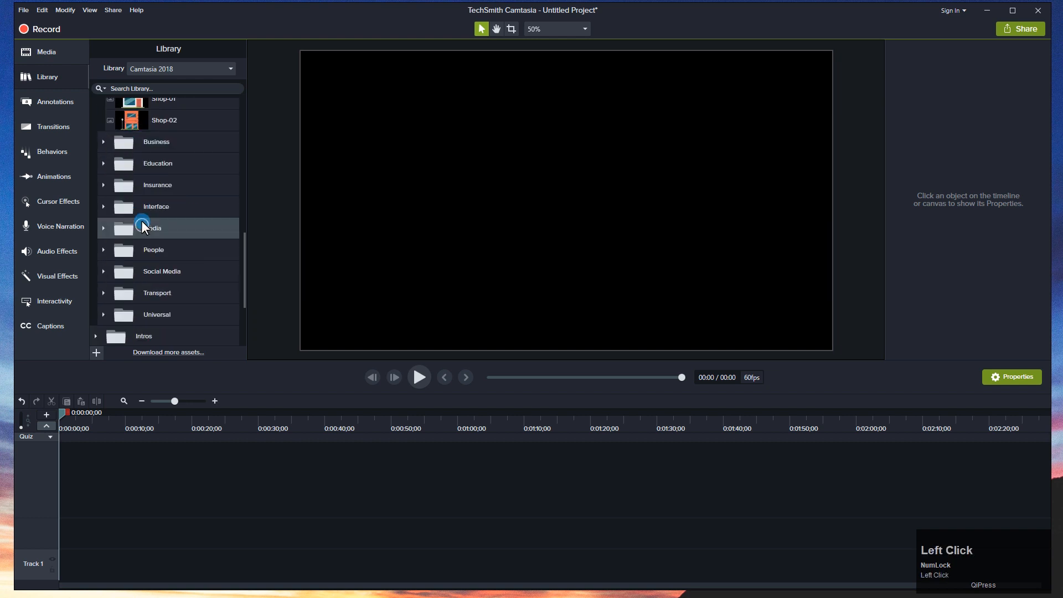
# Step: Add the battery-02, batteryalmostout-01 and batterydraining-01 icons from the Interface folder to the canvas, one above the other
pyautogui.click(102, 207)
pyautogui.scroll(-2, 147, 235)
pyautogui.moveTo(155, 176); pyautogui.dragTo(549, 188)
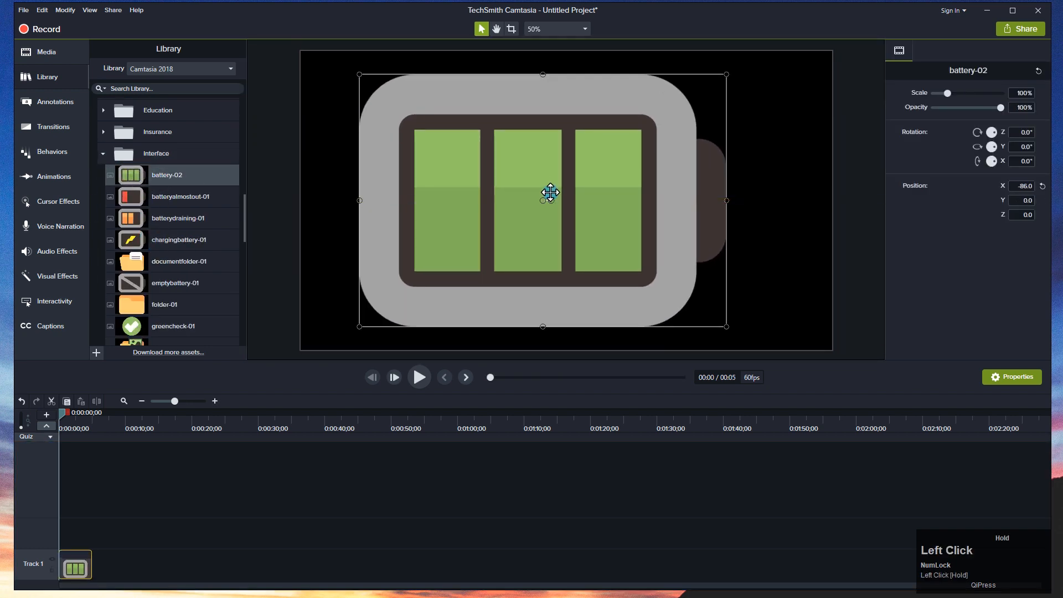
pyautogui.moveTo(165, 200); pyautogui.dragTo(546, 196)
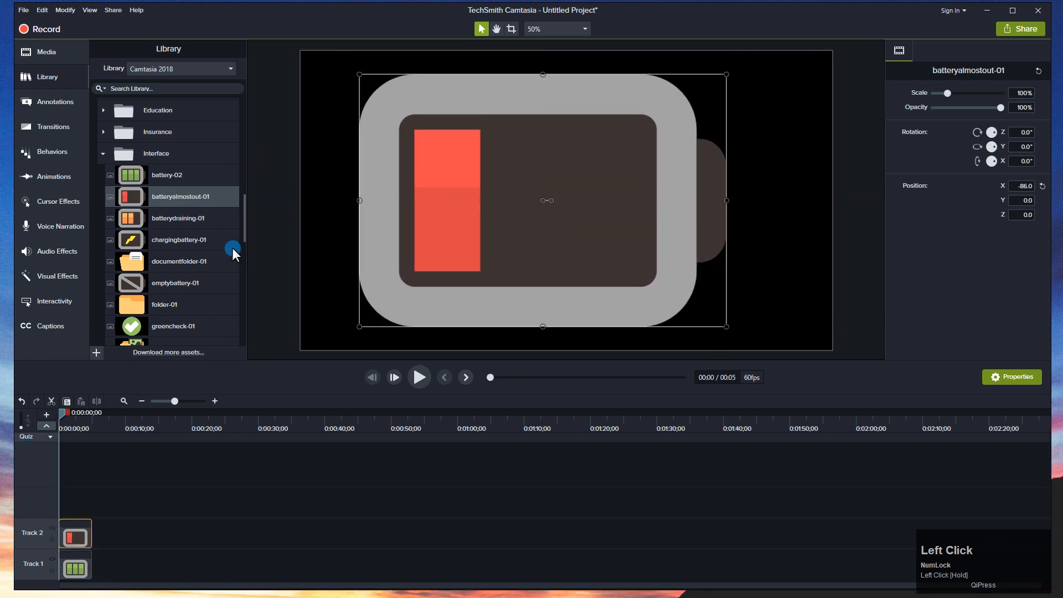
pyautogui.moveTo(143, 217); pyautogui.dragTo(546, 201)
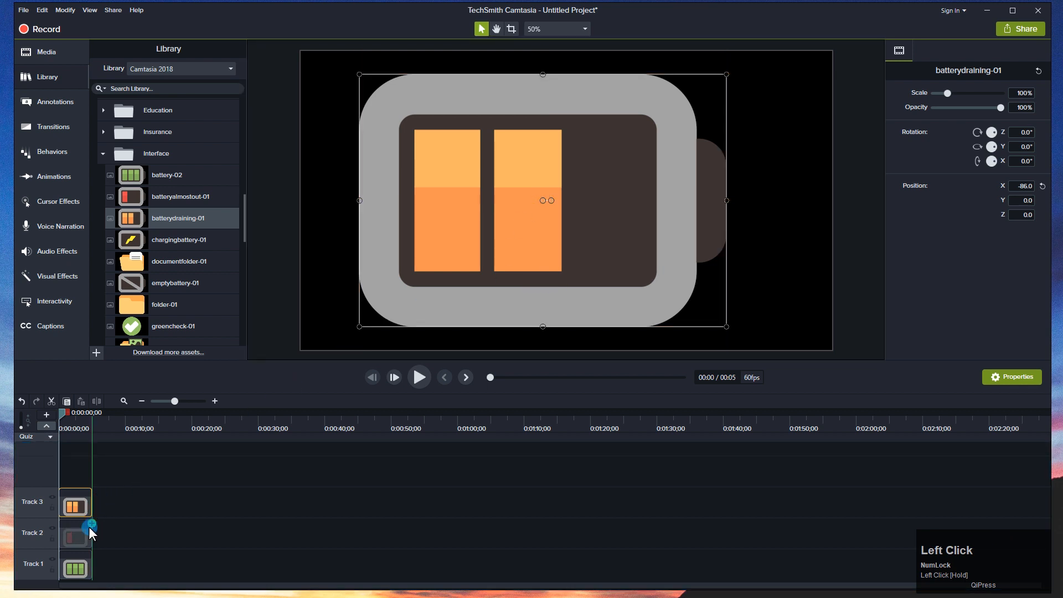
# Step: Shift the battery-02 and batteryalmostout-01 clips further along the timeline and move batterydraining-01 to the start of Track 1
pyautogui.moveTo(88, 527); pyautogui.dragTo(187, 553)
pyautogui.click(79, 508)
pyautogui.moveTo(79, 507); pyautogui.dragTo(73, 567)
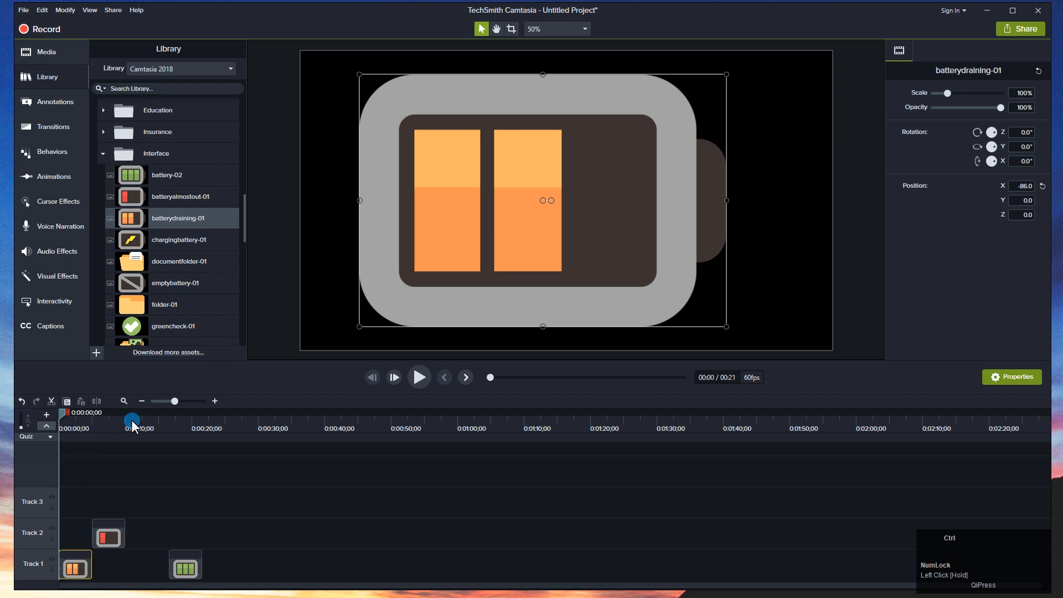
# Step: Split the batterydraining-01 clip at 0:00:00;41, undo the stray quiz insertion and delete the clip's remainder
pyautogui.scroll(5, 177, 474)
pyautogui.moveTo(137, 432); pyautogui.dragTo(91, 424)
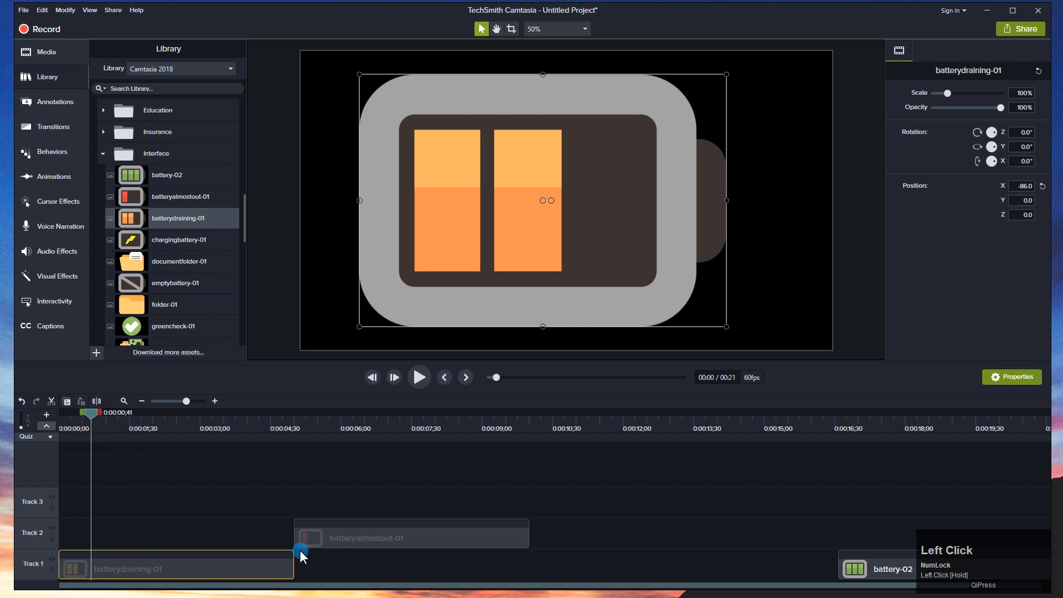
pyautogui.click(189, 564)
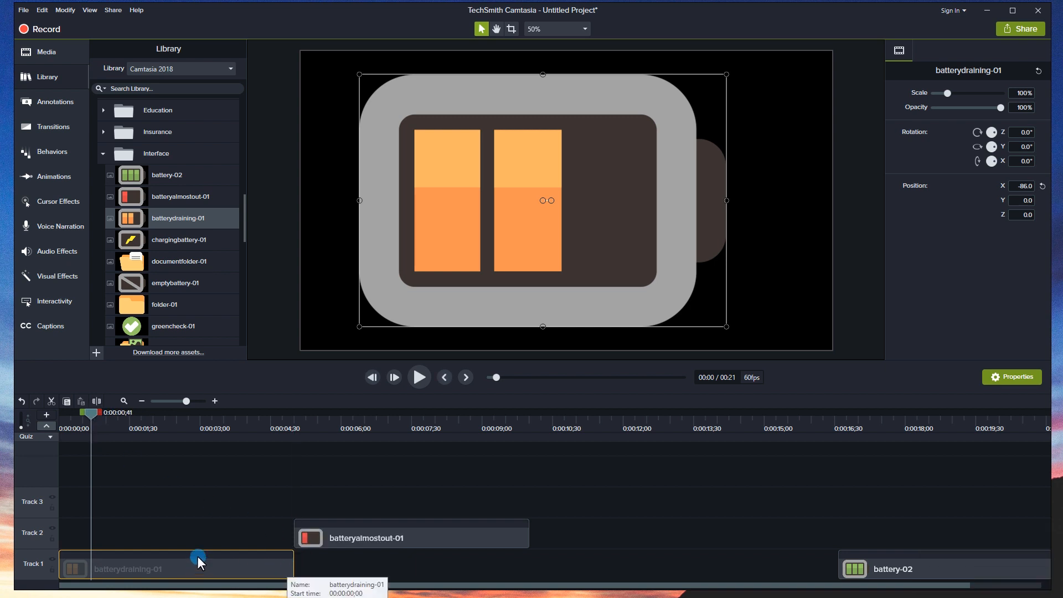
pyautogui.click(182, 556)
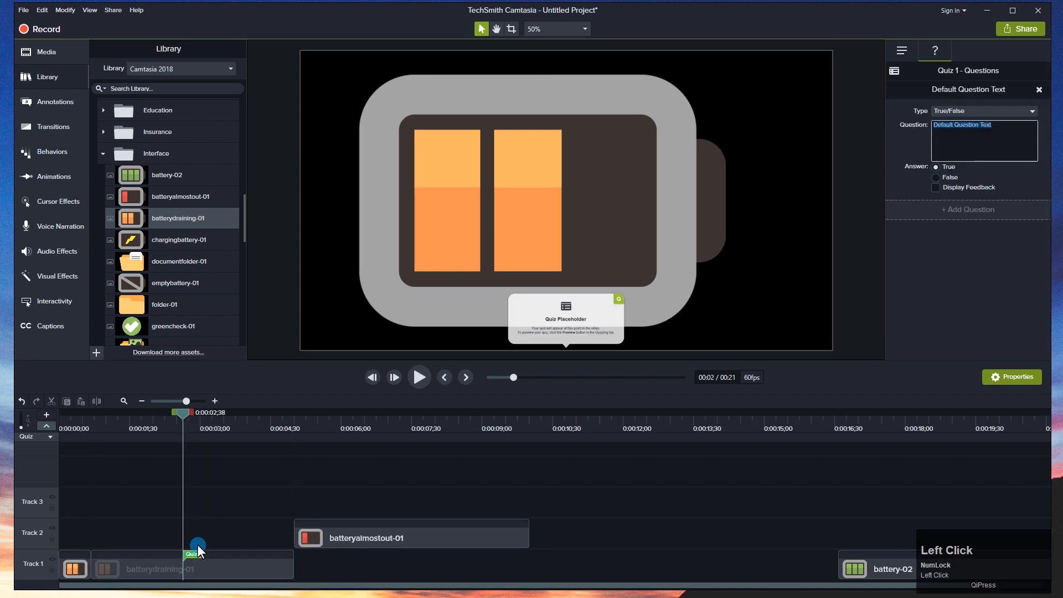
pyautogui.hotkey('ctrl', 'z')
pyautogui.click(207, 567)
pyautogui.press('Delete')
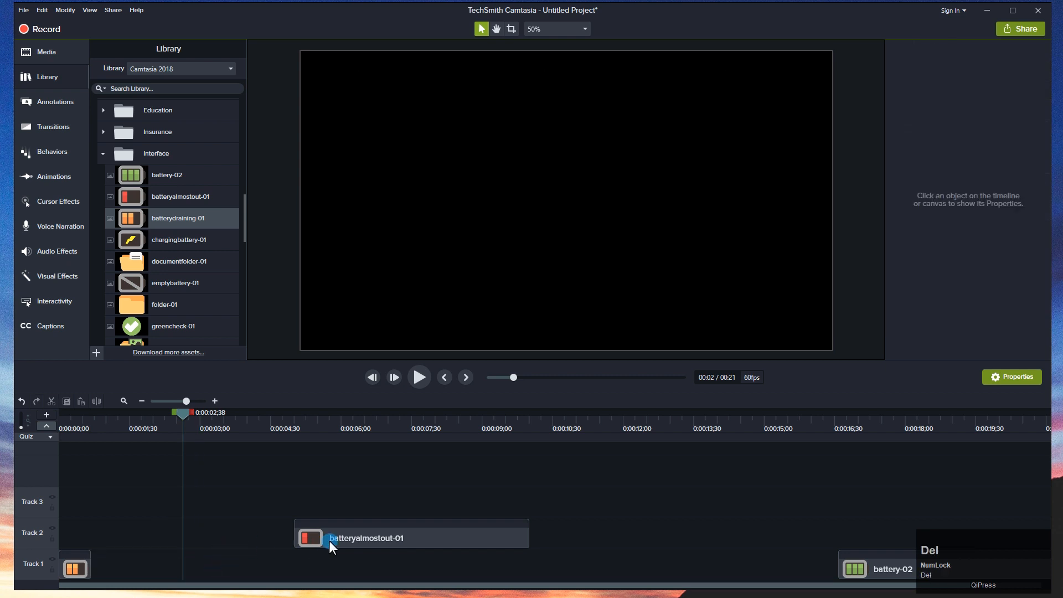
# Step: Move batteryalmostout-01 to the start of Track 2 and battery-02 to the start of Track 3, with the playhead at 0:00:00;42
pyautogui.moveTo(350, 537); pyautogui.dragTo(111, 526)
pyautogui.moveTo(92, 426); pyautogui.dragTo(91, 427)
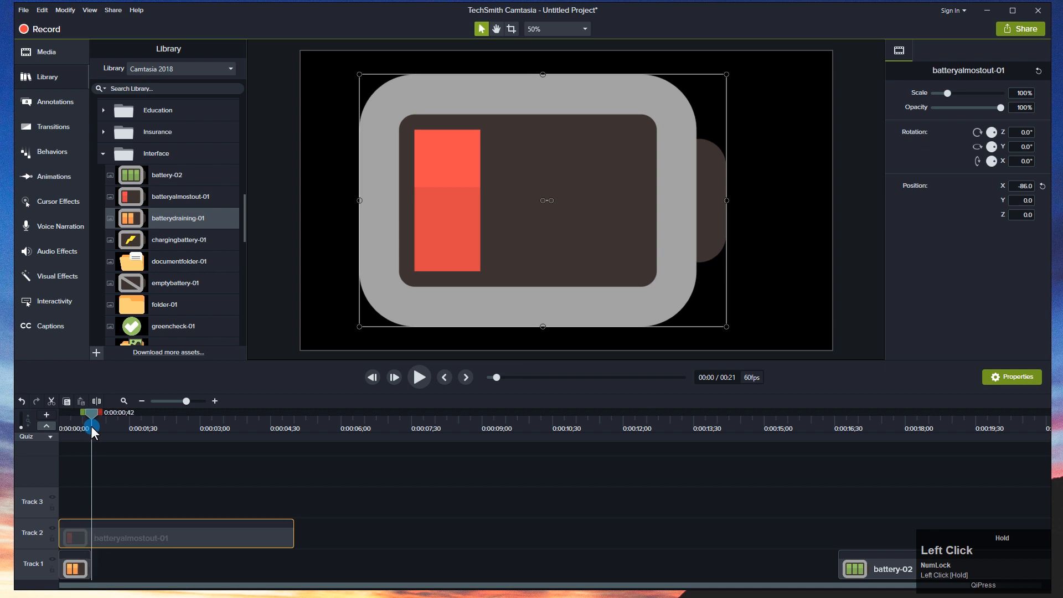
pyautogui.moveTo(854, 554); pyautogui.dragTo(69, 514)
# Step: Split the batteryalmostout-01 and battery-02 clips at the playhead and delete both remainders
pyautogui.click(181, 484)
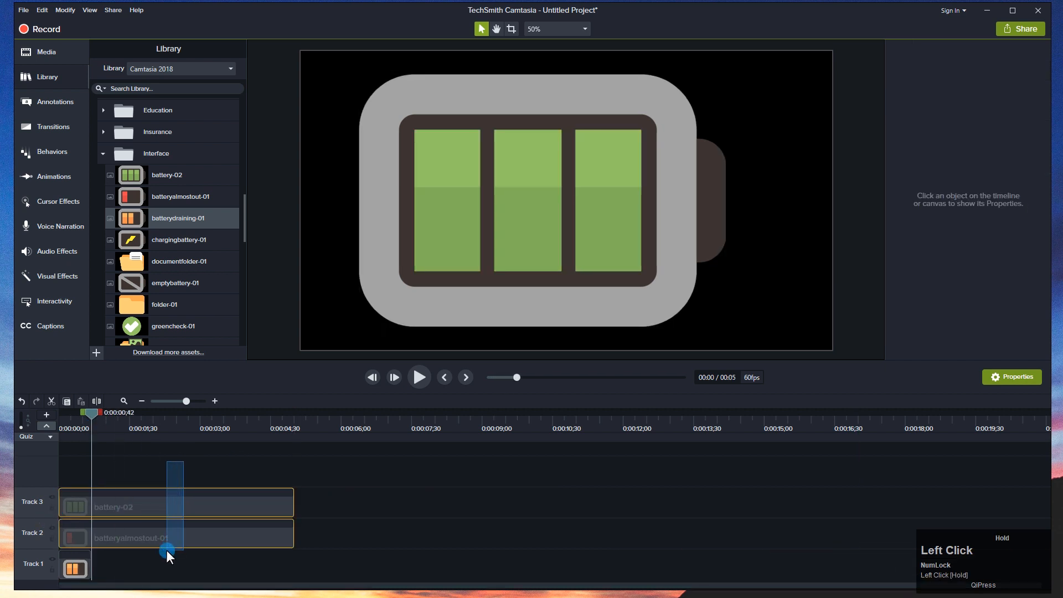
pyautogui.press('s')
pyautogui.click(200, 496)
pyautogui.keyDown('ctrl'); pyautogui.click(207, 534); pyautogui.keyUp('ctrl')
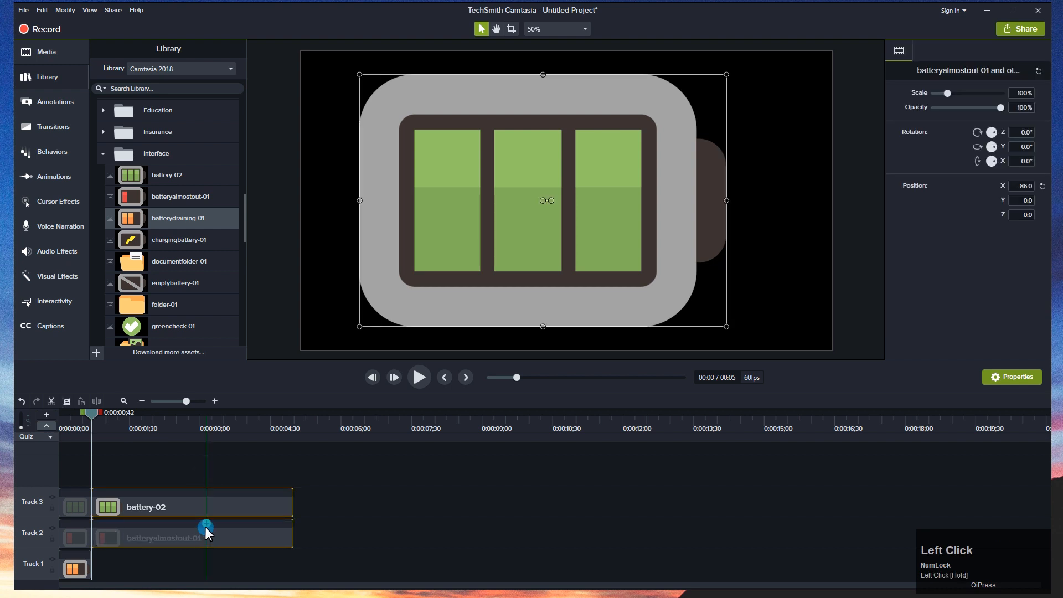
pyautogui.press('Delete')
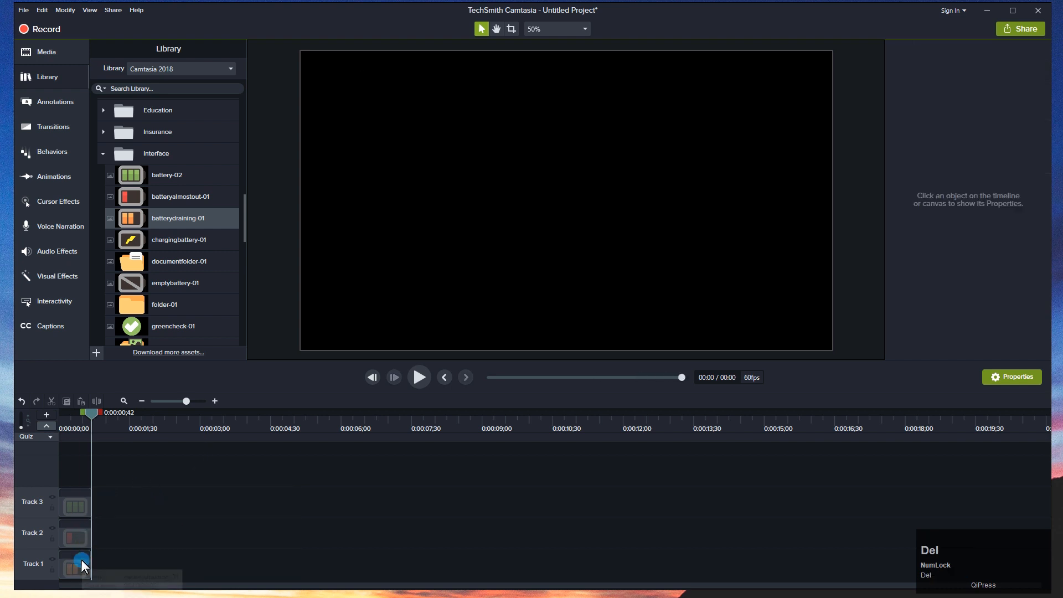
# Step: Arrange the clips back to back on Track 1 as batteryalmostout-01, batterydraining-01, battery-02, and play the sequence
pyautogui.moveTo(70, 537)
pyautogui.mouseDown()
pyautogui.moveTo(133, 547)
pyautogui.moveTo(94, 561)
pyautogui.moveTo(163, 562)
pyautogui.moveTo(104, 547)
pyautogui.moveTo(77, 557)
pyautogui.mouseUp()
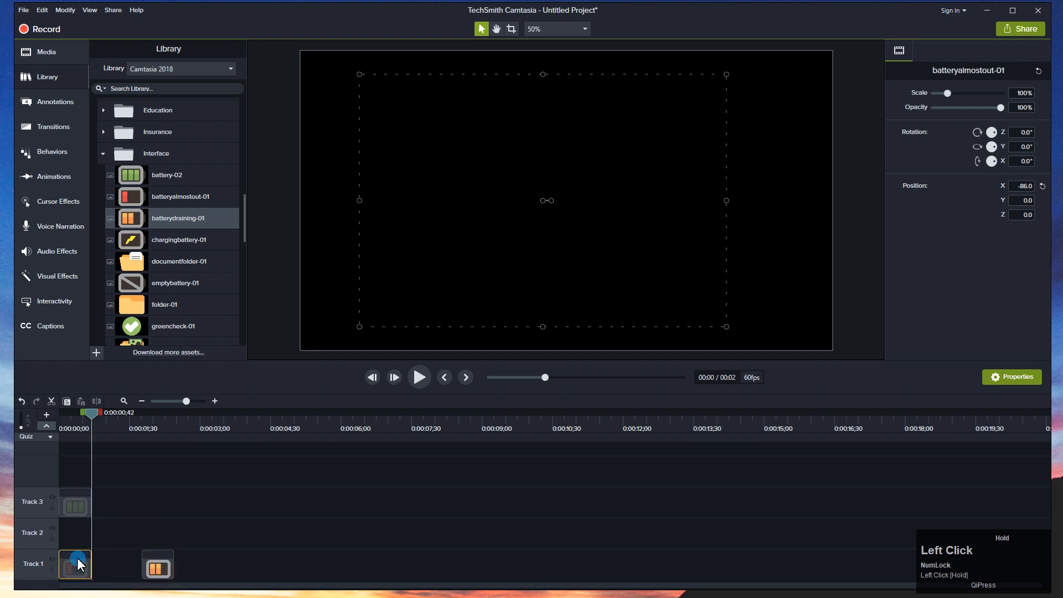
pyautogui.click(142, 559)
pyautogui.moveTo(71, 503); pyautogui.dragTo(133, 565)
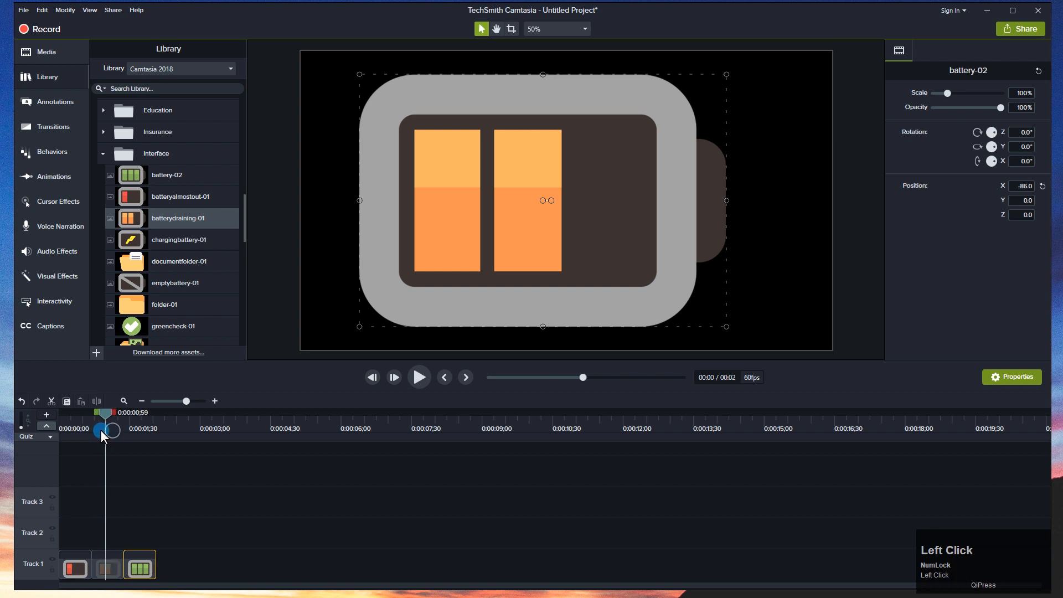
pyautogui.click(65, 430)
pyautogui.press('space')
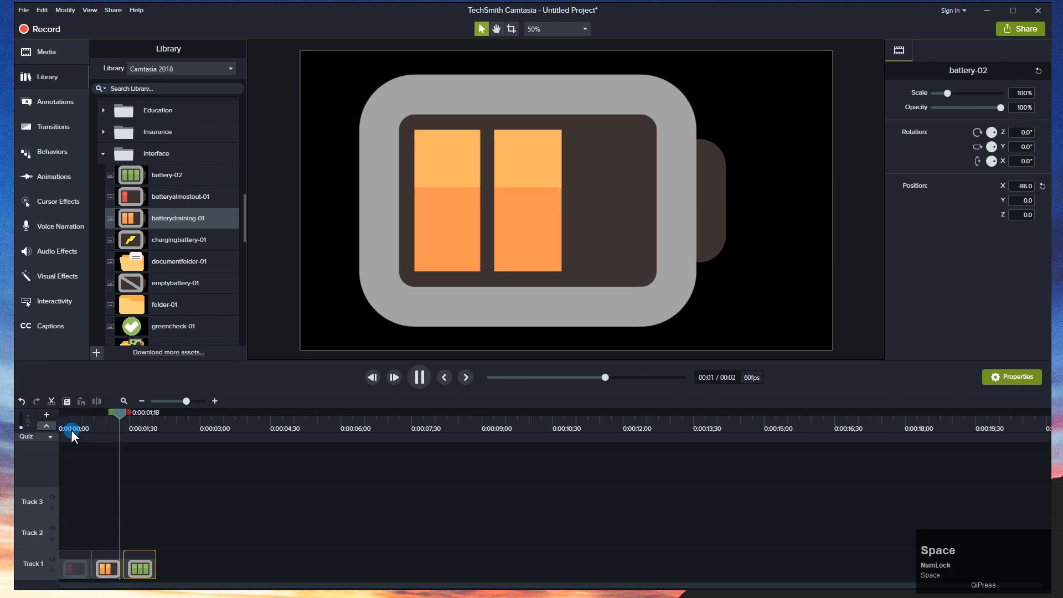
# Step: Select all three battery clips on Track 1 and trim their ends together to shorten each one
pyautogui.moveTo(118, 422); pyautogui.dragTo(78, 420)
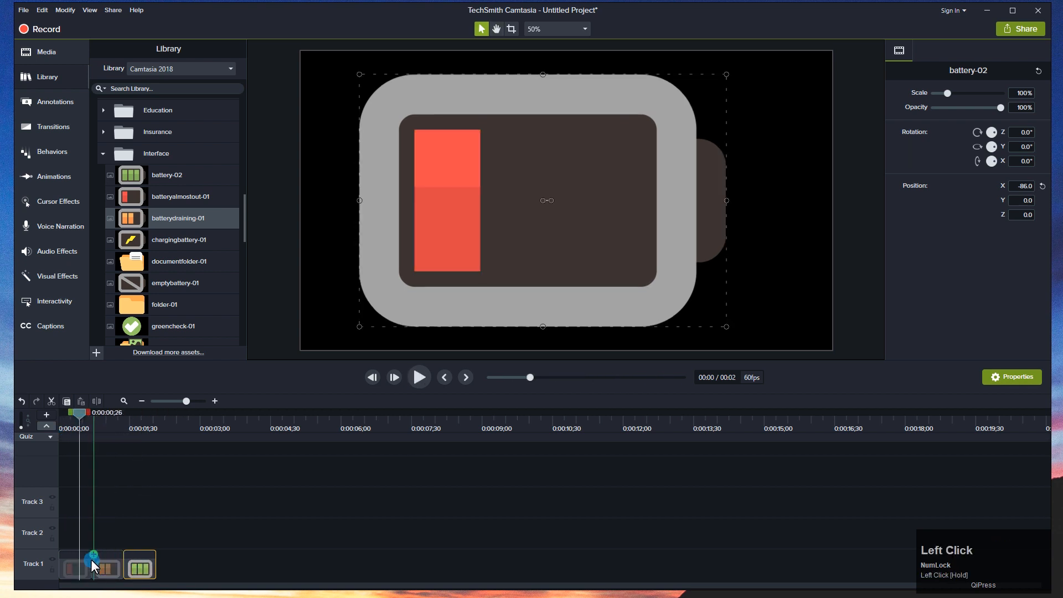
pyautogui.moveTo(145, 522); pyautogui.dragTo(88, 573)
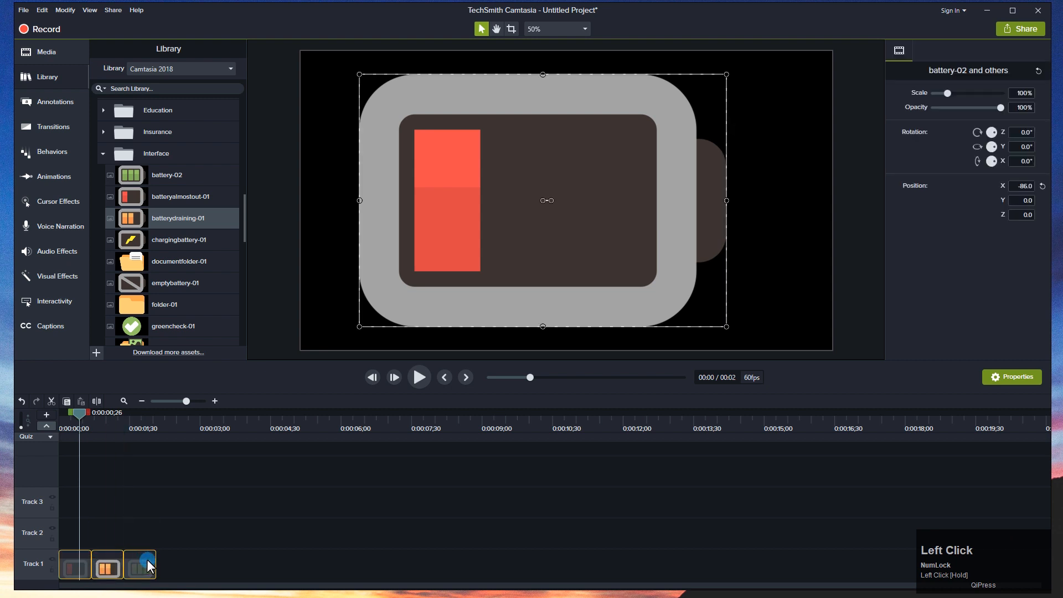
pyautogui.moveTo(155, 564); pyautogui.dragTo(141, 560)
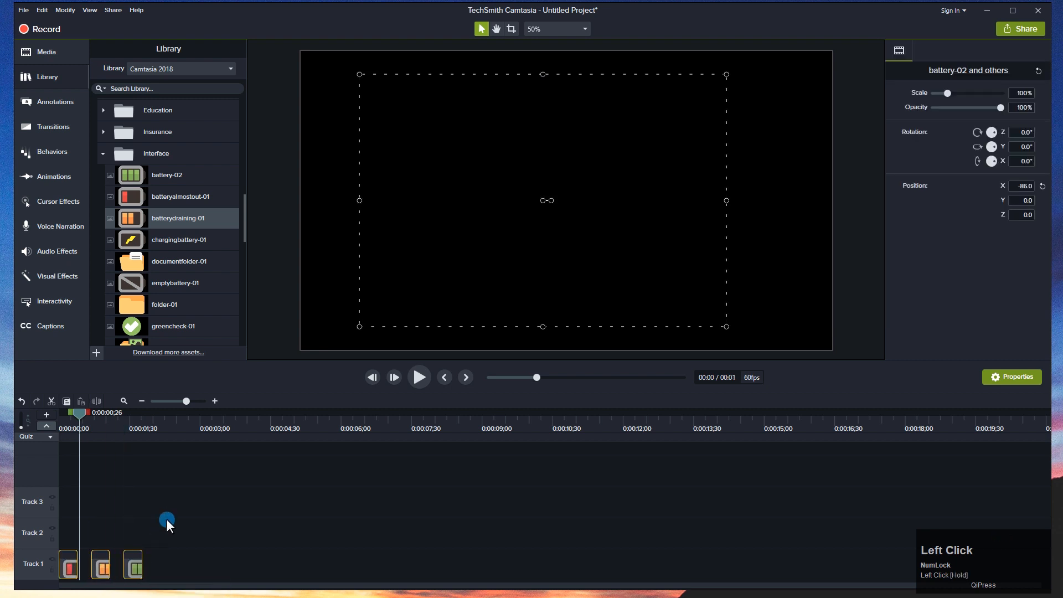
# Step: Move the batterydraining-01 and battery-02 clips earlier to close the gaps left by trimming
pyautogui.click(156, 477)
pyautogui.moveTo(196, 510); pyautogui.dragTo(112, 567)
pyautogui.click(121, 561)
# Step: Play the shortened battery sequence from near its start to check the charging effect
pyautogui.press('space')
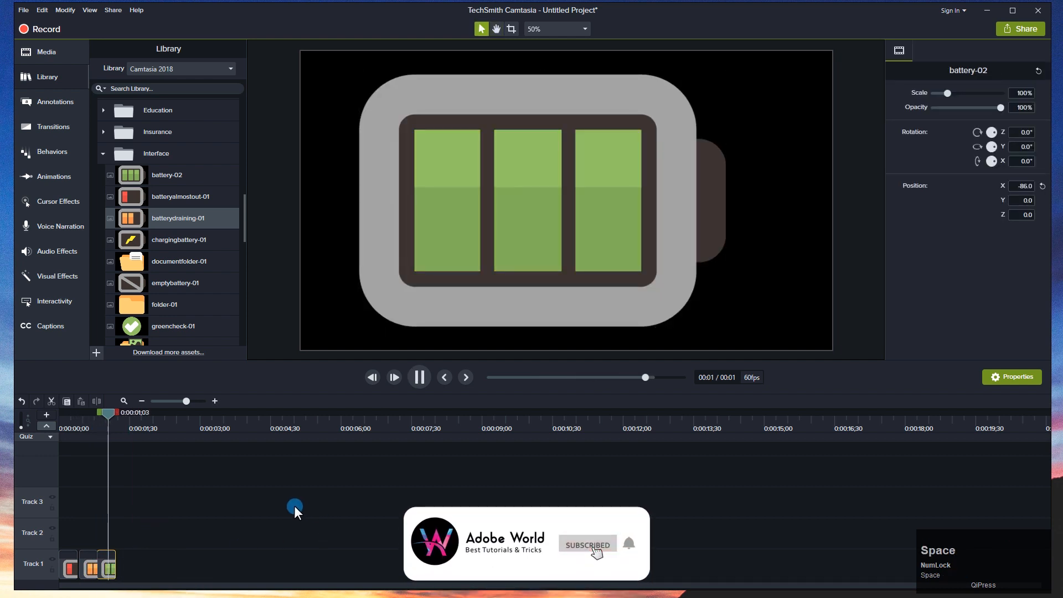
pyautogui.moveTo(141, 426); pyautogui.dragTo(64, 426)
pyautogui.press('space')
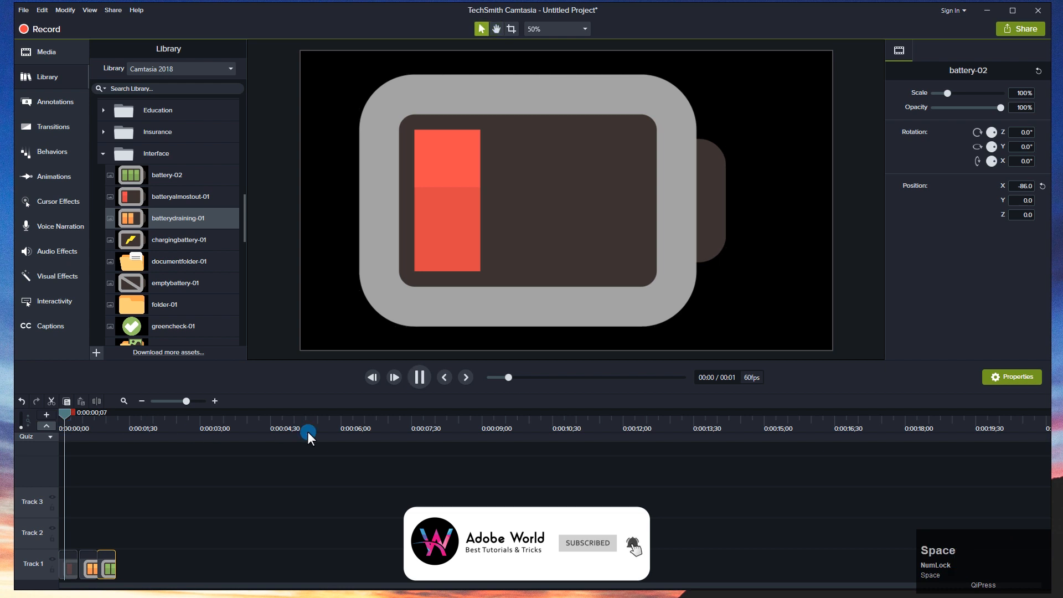
pyautogui.press('space')
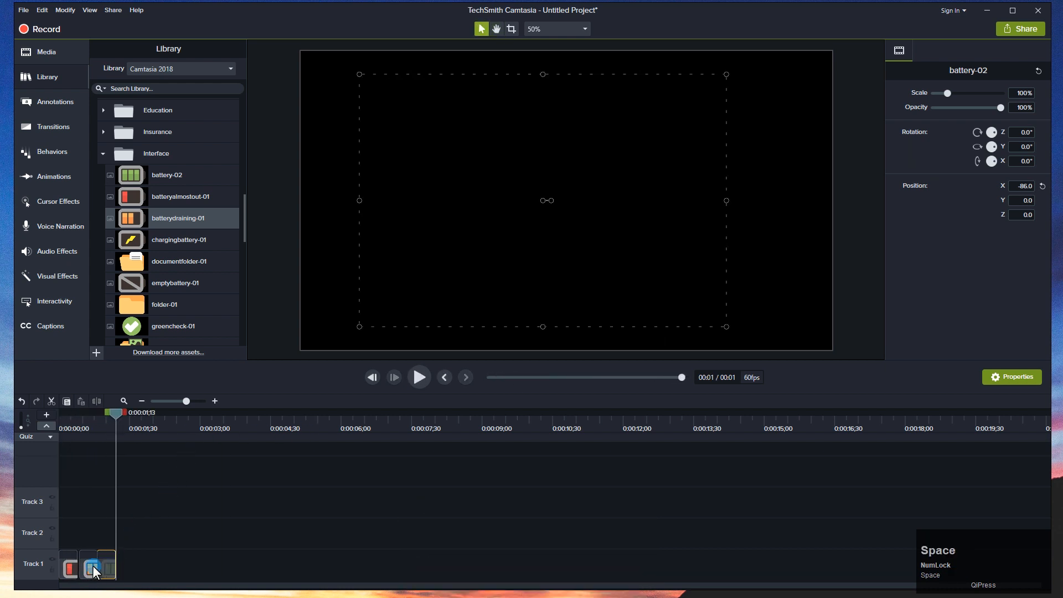
# Step: Nudge the last two battery clips earlier to close the remaining small gap and replay the sequence
pyautogui.moveTo(93, 569)
pyautogui.mouseDown()
pyautogui.moveTo(75, 568)
pyautogui.moveTo(93, 567)
pyautogui.mouseUp()
pyautogui.click(80, 416)
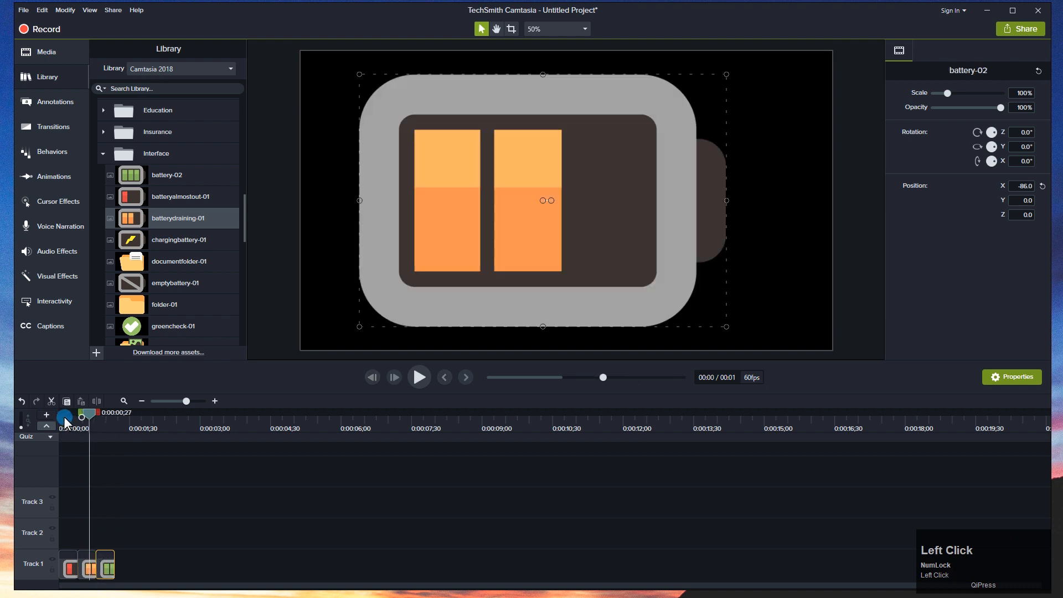
pyautogui.press('space')
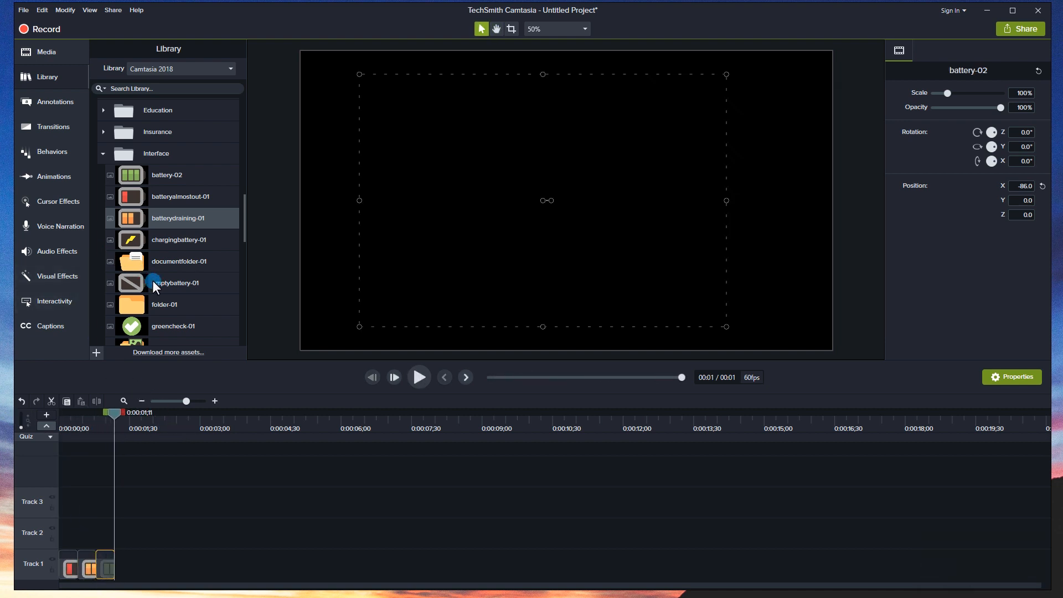
# Step: Browse the remaining Interface icons in the library and expand the People icons folder
pyautogui.scroll(-2, 150, 283)
pyautogui.scroll(-3, 175, 278)
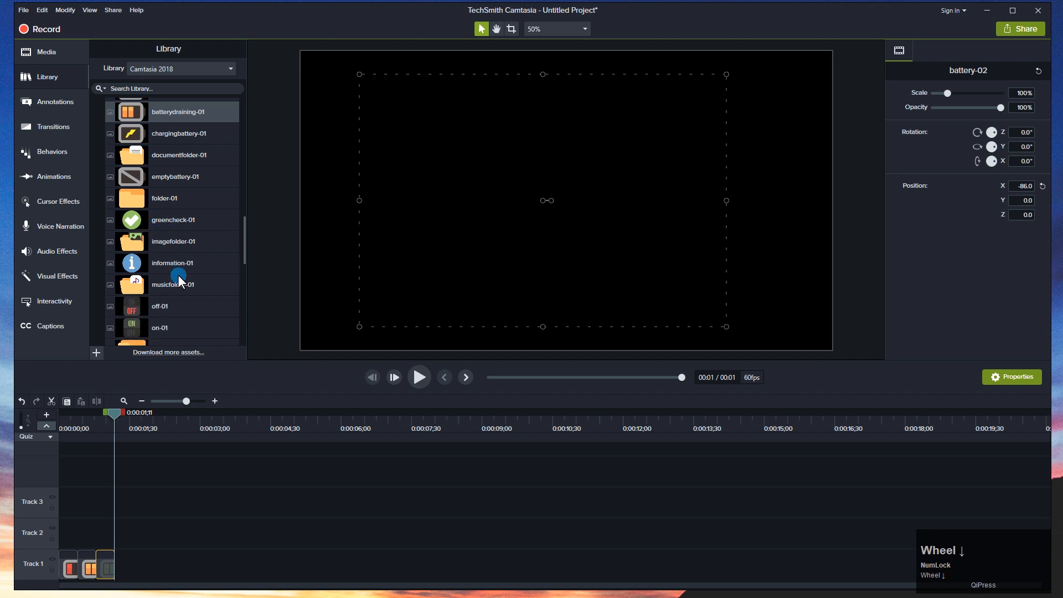
pyautogui.click(171, 257)
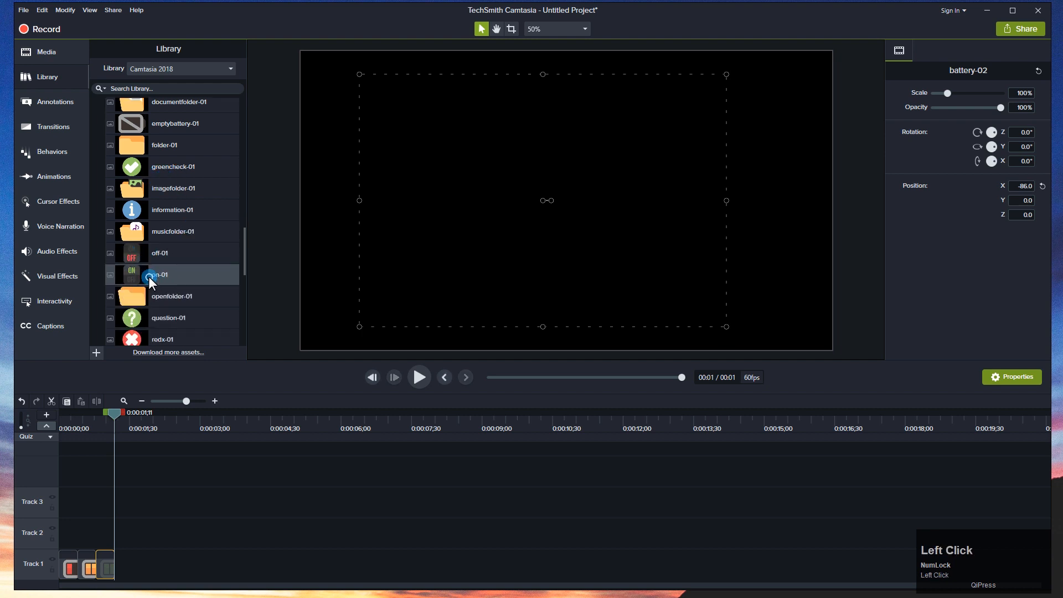
pyautogui.scroll(-5, 156, 269)
pyautogui.click(103, 257)
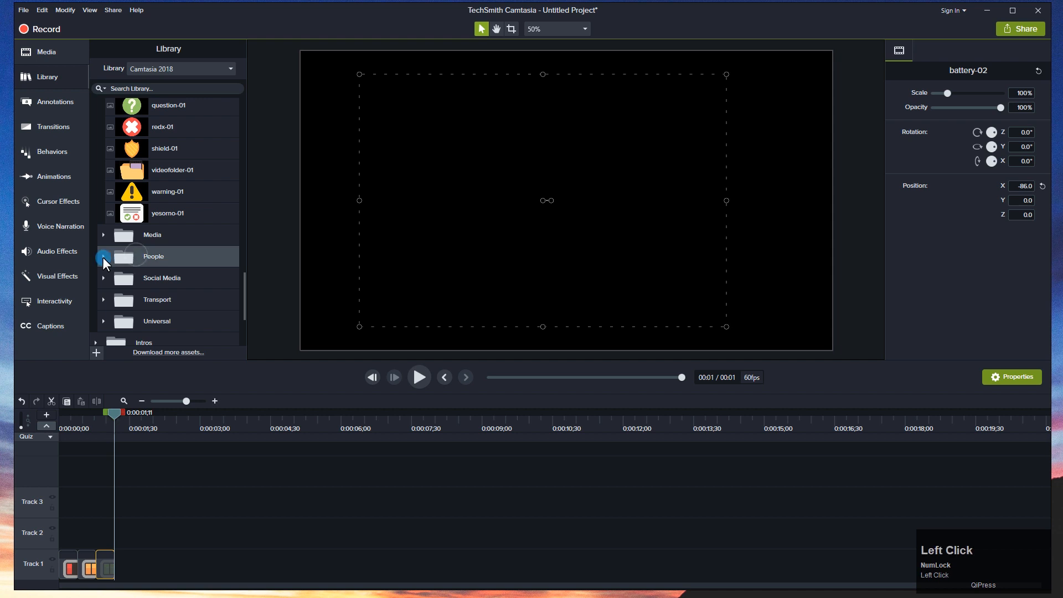
# Step: Place the Man 4 character on the canvas, scaled to 70% and positioned at about X 637, Y -66
pyautogui.scroll(-5, 158, 258)
pyautogui.scroll(2, 181, 264)
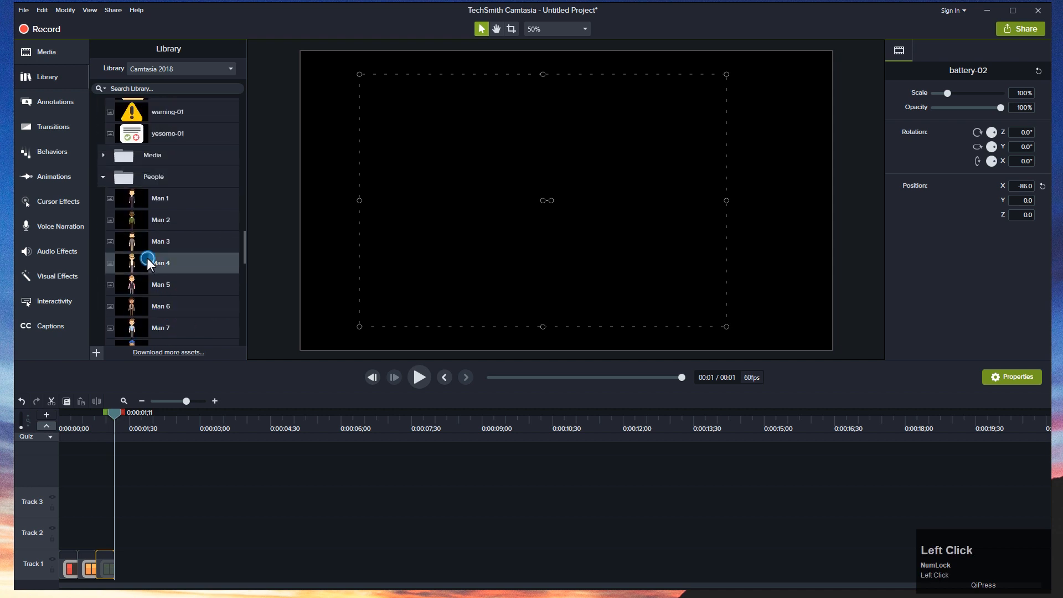
pyautogui.moveTo(147, 257); pyautogui.dragTo(700, 201)
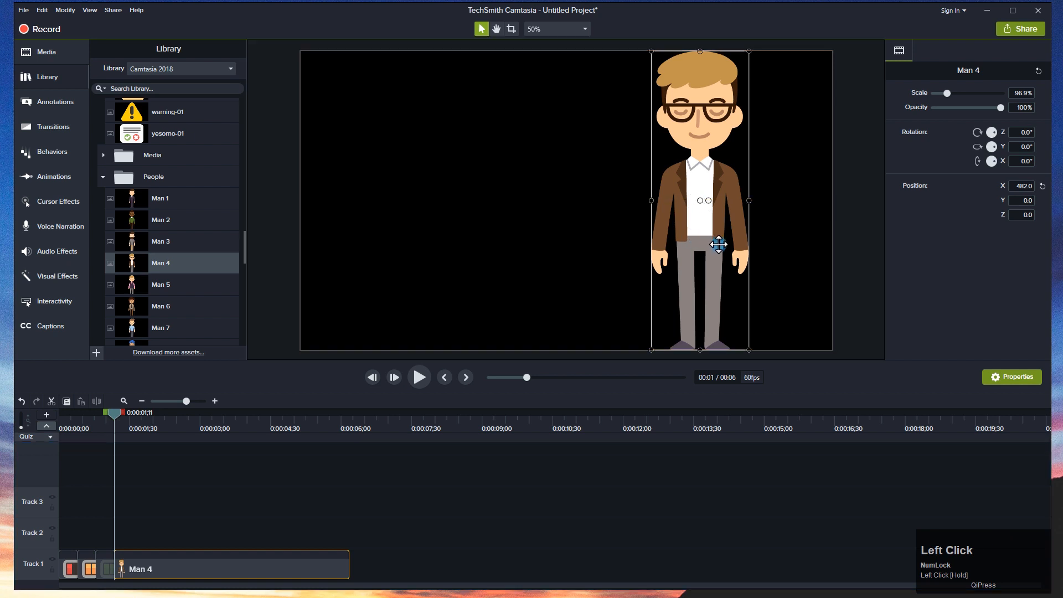
pyautogui.moveTo(648, 51); pyautogui.dragTo(679, 135)
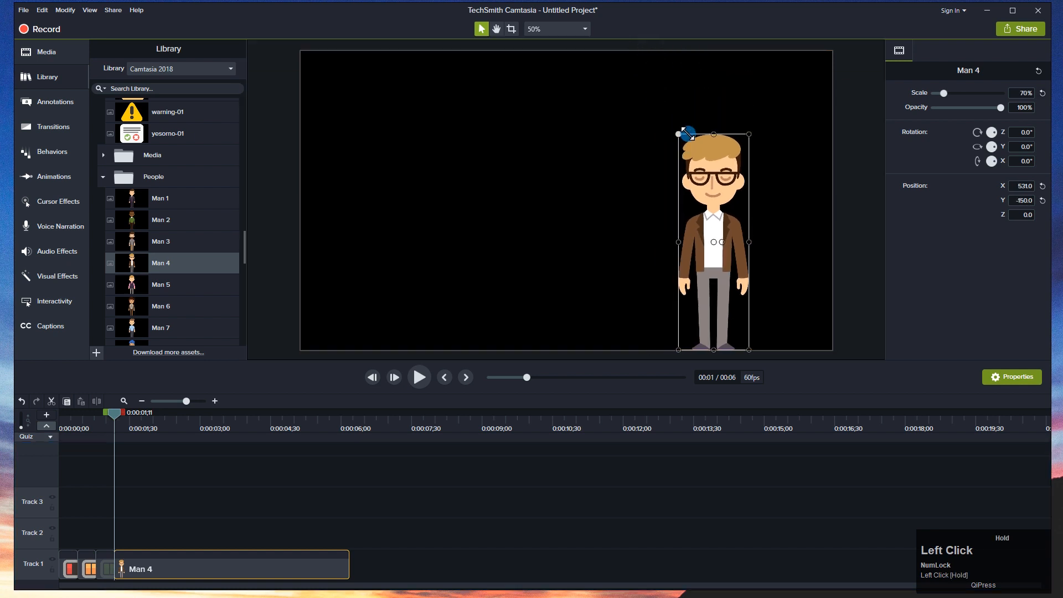
pyautogui.moveTo(701, 183); pyautogui.dragTo(731, 159)
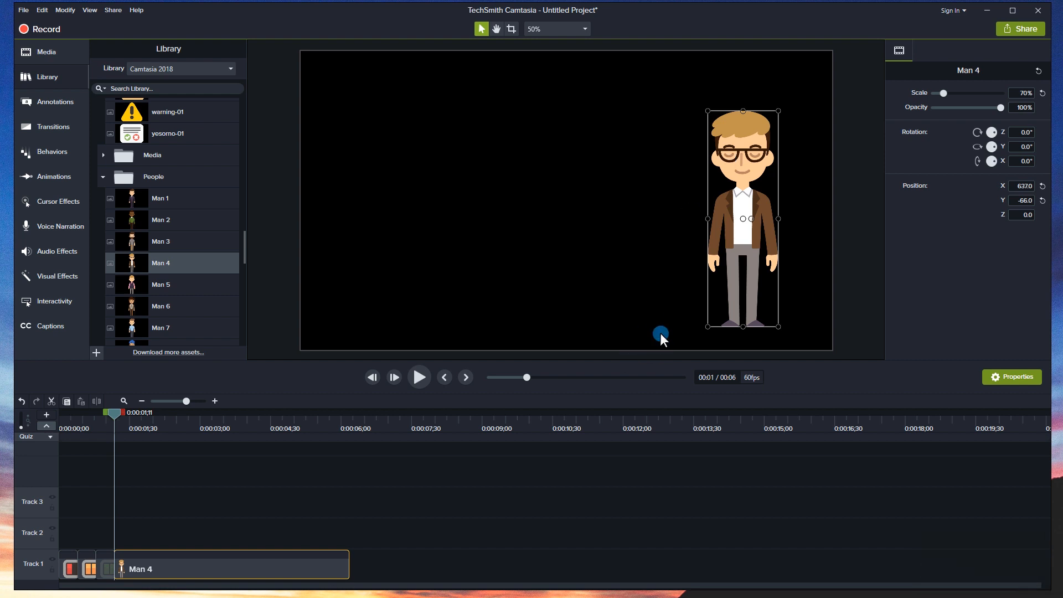
# Step: Collapse the Buildings, Interface and People folders under Icons in the library
pyautogui.scroll(8, 164, 240)
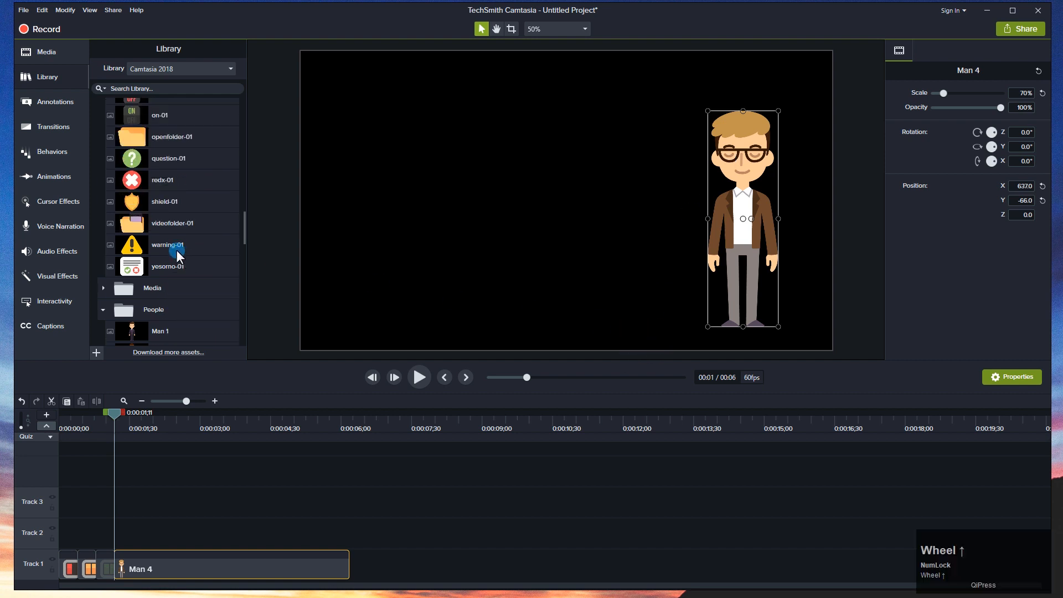
pyautogui.moveTo(240, 199); pyautogui.dragTo(244, 108)
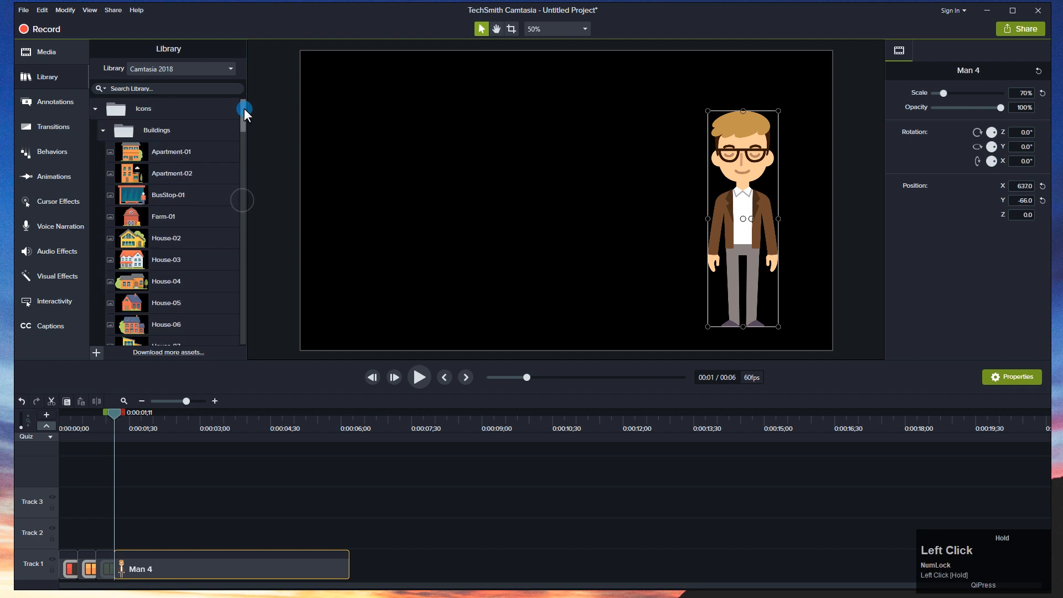
pyautogui.click(103, 130)
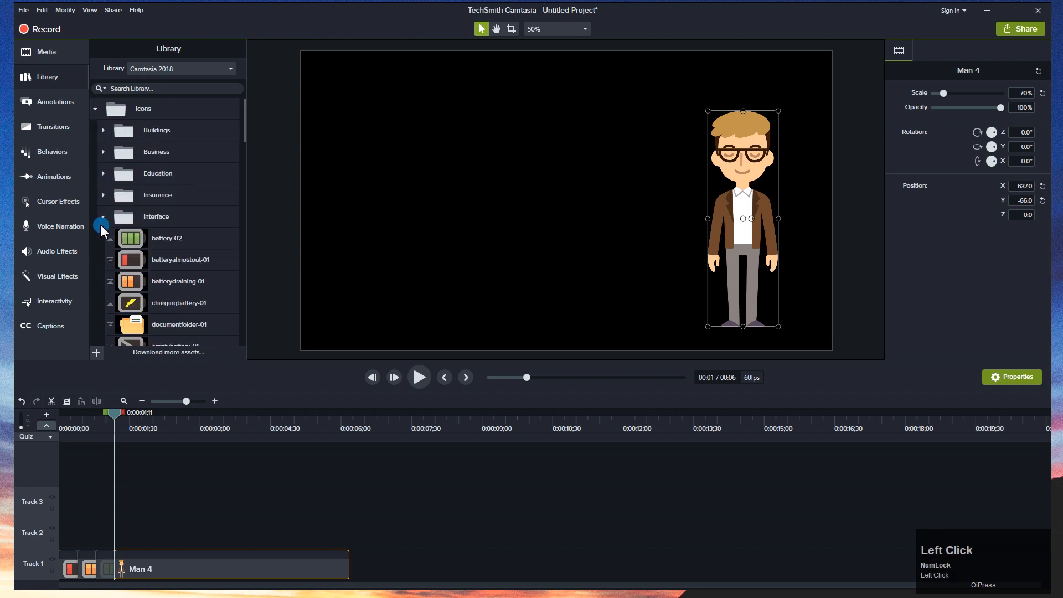
pyautogui.click(122, 251)
pyautogui.click(104, 257)
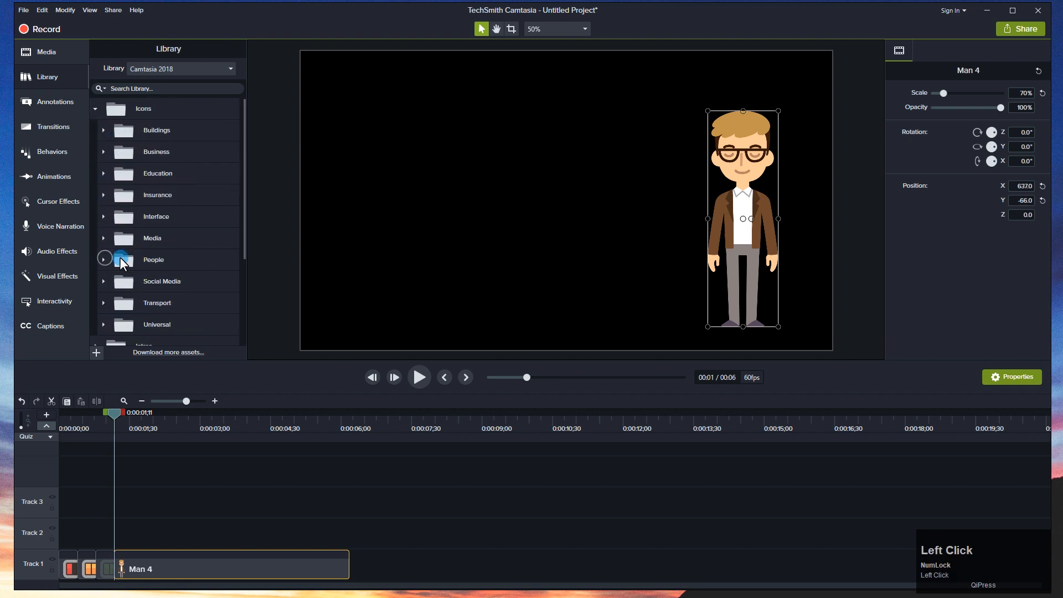
# Step: Check the Social Media icons folder and expand the Intros folder in the library
pyautogui.scroll(-3, 159, 238)
pyautogui.click(143, 204)
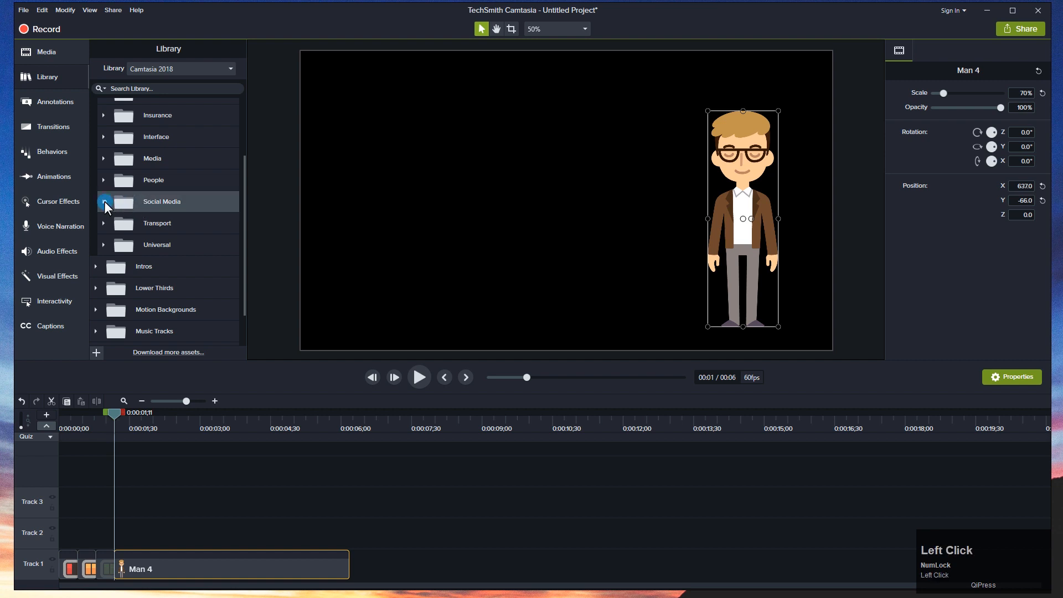
pyautogui.click(104, 201)
pyautogui.click(102, 200)
pyautogui.scroll(-1, 104, 204)
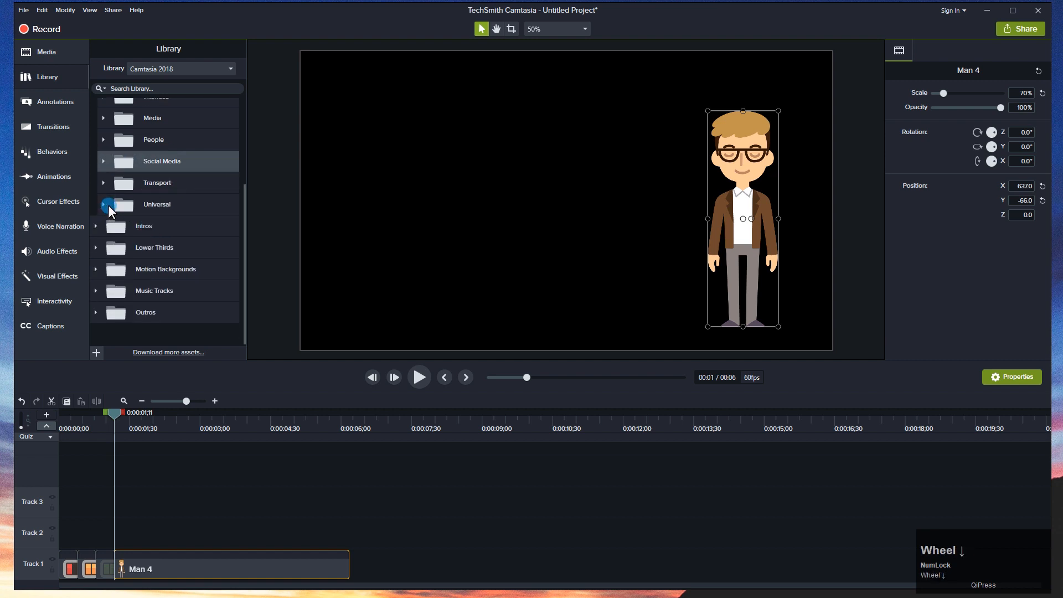
pyautogui.click(105, 234)
pyautogui.click(95, 228)
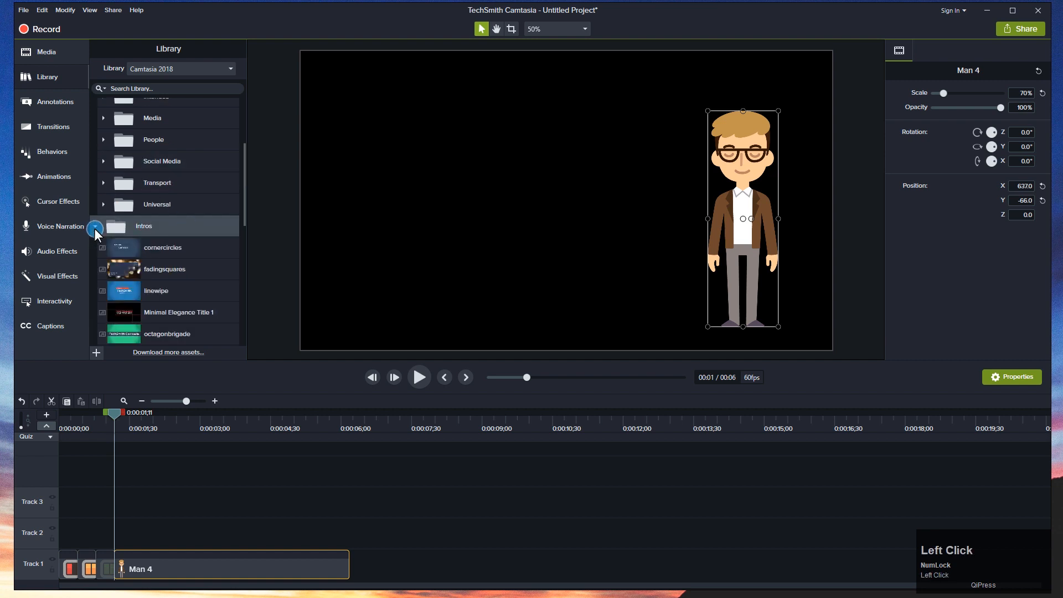
# Step: Preview the linewipe intro from the Intros folder and close its preview window
pyautogui.scroll(-3, 135, 251)
pyautogui.click(142, 211)
pyautogui.doubleClick(143, 211)
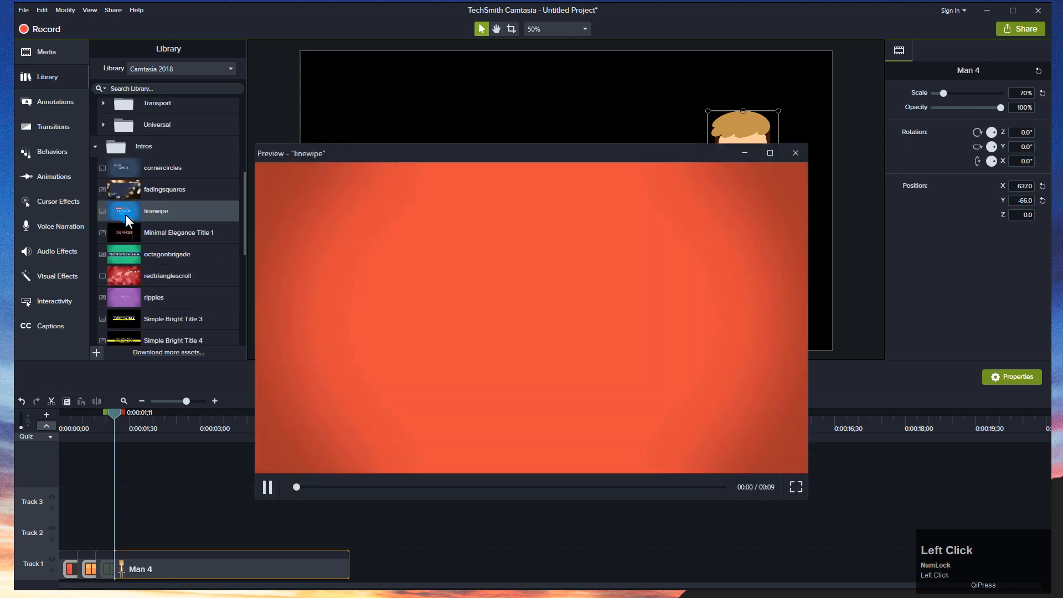
pyautogui.moveTo(334, 153); pyautogui.dragTo(334, 101)
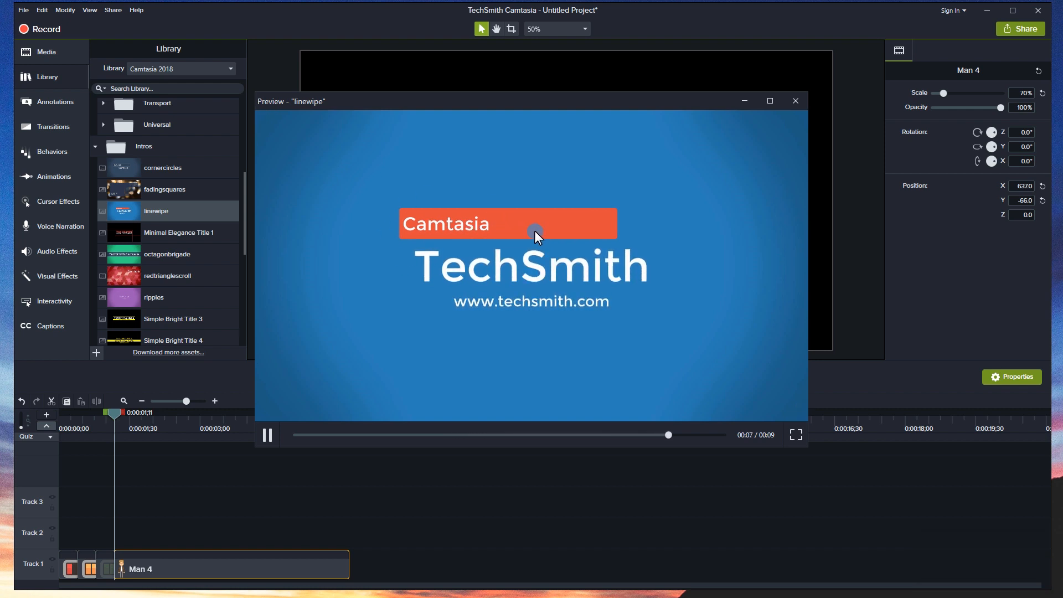
pyautogui.click(794, 101)
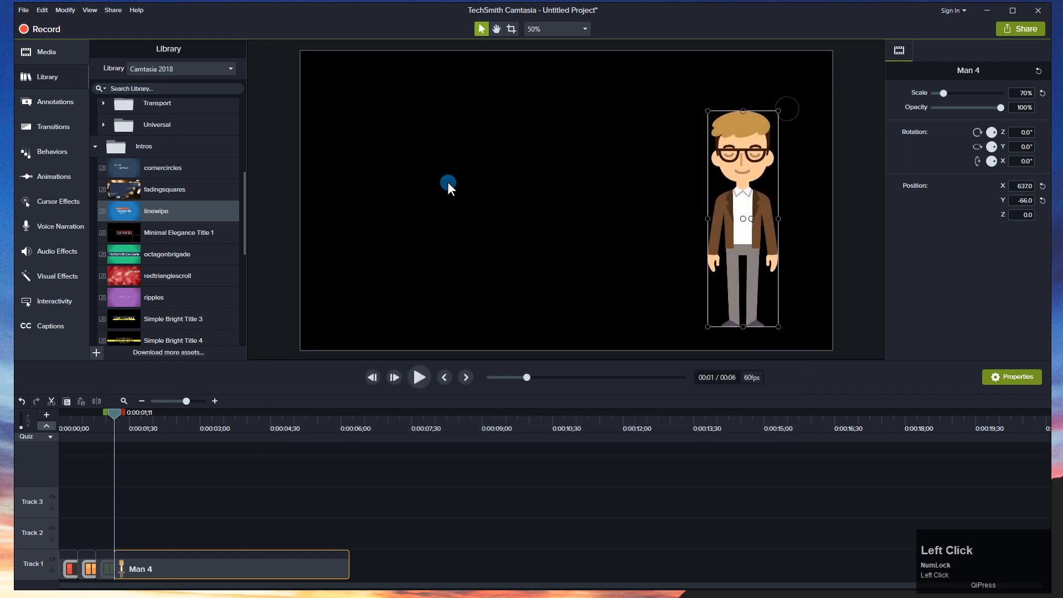
# Step: Delete the three battery clips and the Man 4 clip from Track 1
pyautogui.moveTo(38, 575); pyautogui.dragTo(55, 553)
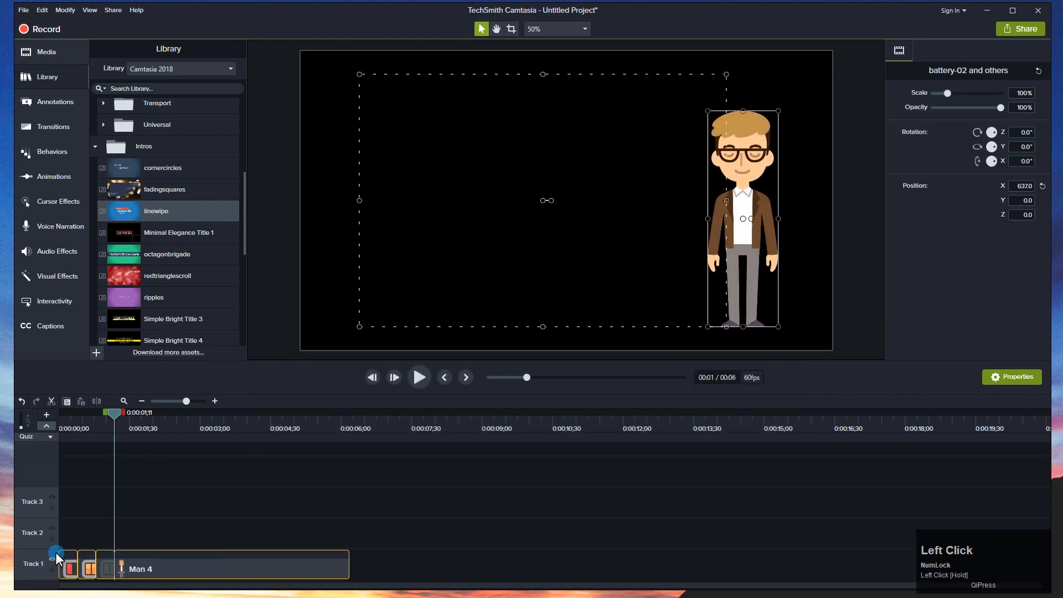
pyautogui.press('Delete')
# Step: Add the linewipe intro at the start of Track 1 and look through its editable title and subtitle texts
pyautogui.moveTo(125, 208); pyautogui.dragTo(108, 567)
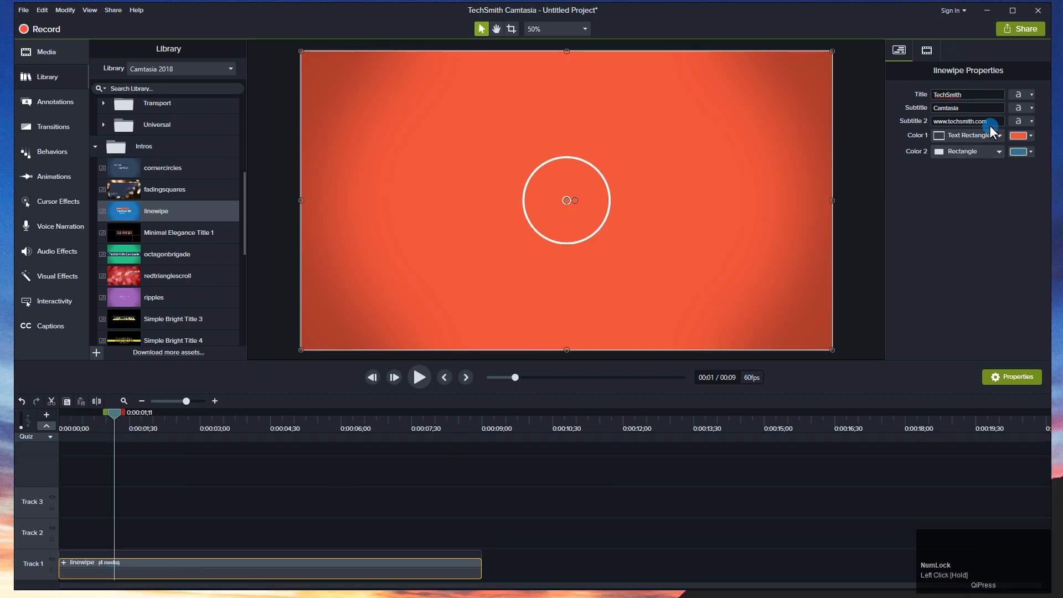
pyautogui.moveTo(975, 94); pyautogui.dragTo(917, 97)
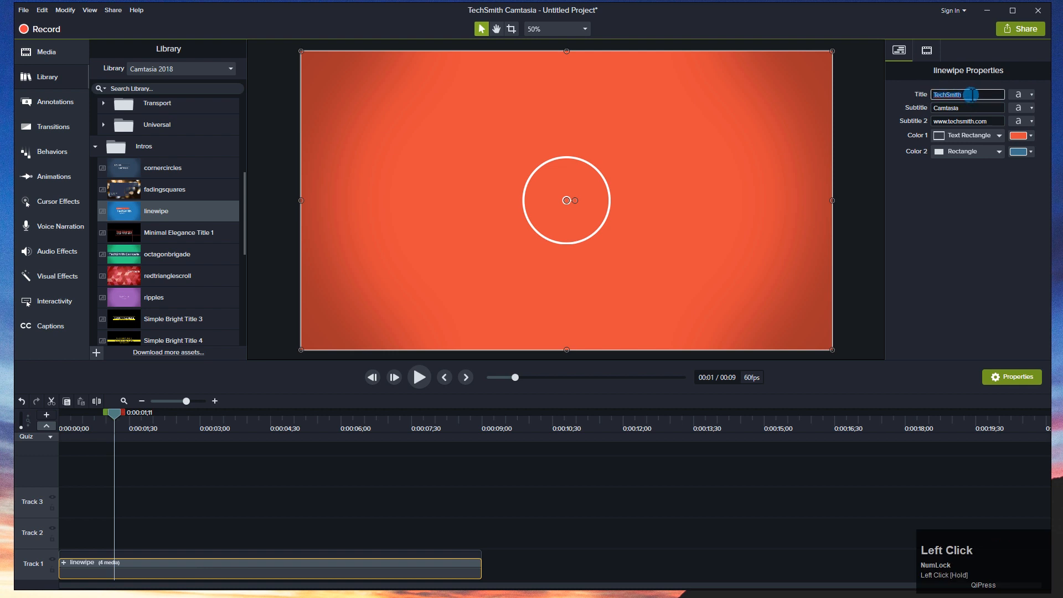
pyautogui.click(974, 109)
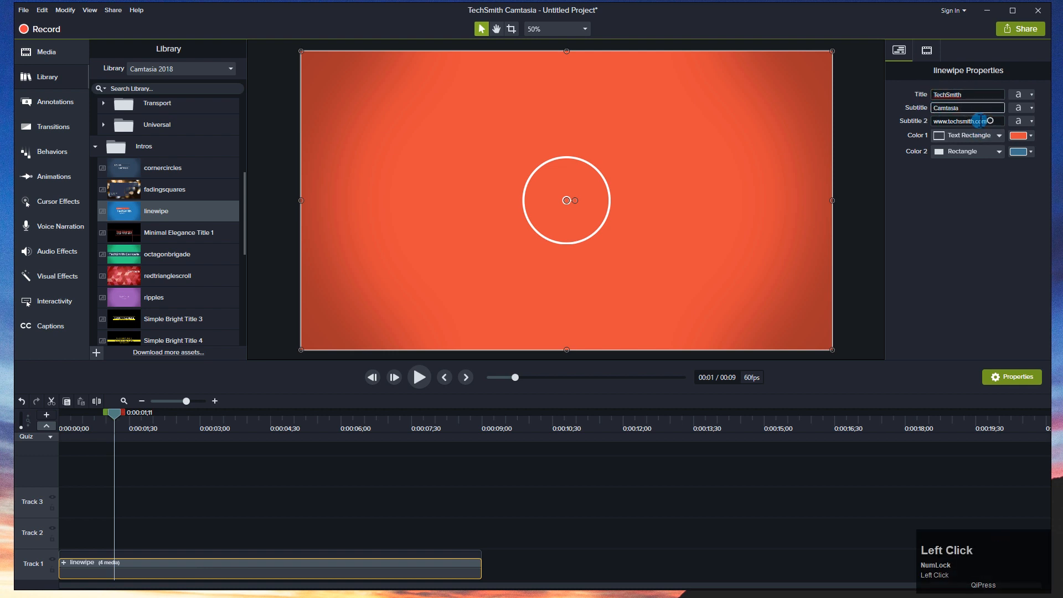
pyautogui.moveTo(983, 121); pyautogui.dragTo(917, 123)
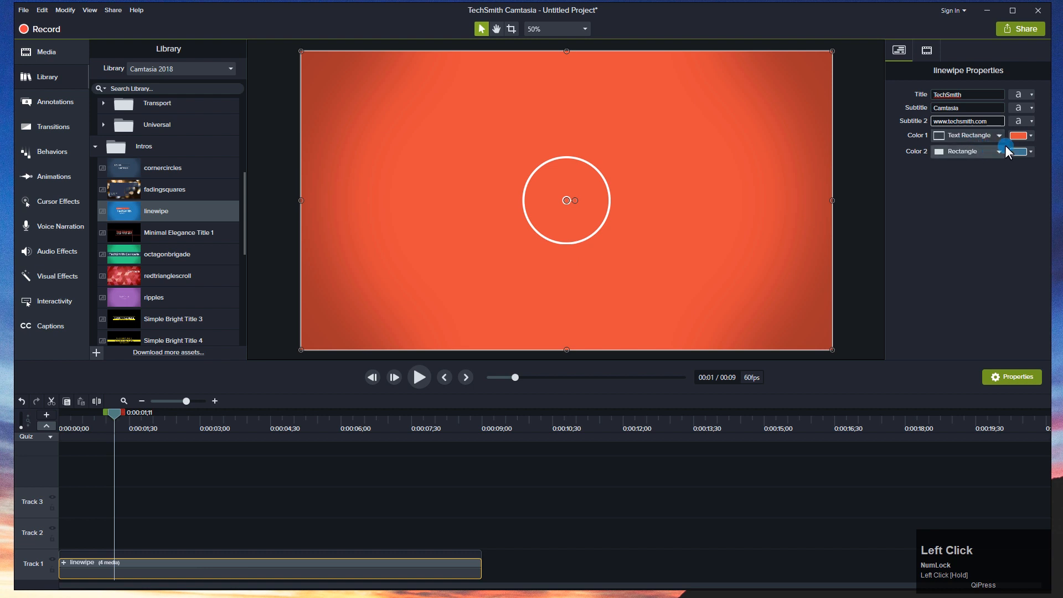
# Step: Delete the linewipe clip from Track 1 and collapse the Intros folder in the library
pyautogui.click(359, 568)
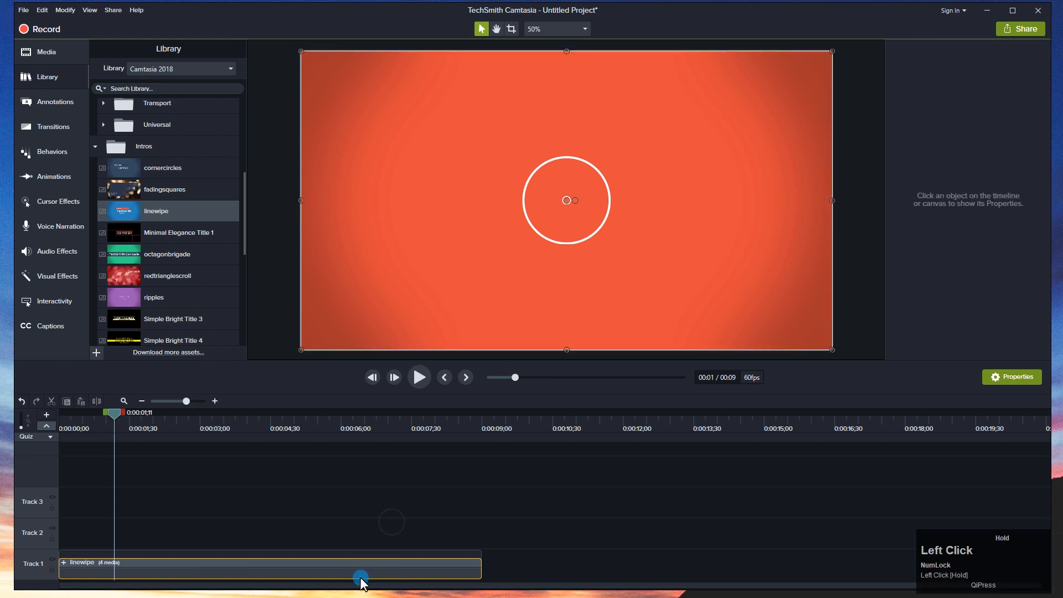
pyautogui.press('Delete')
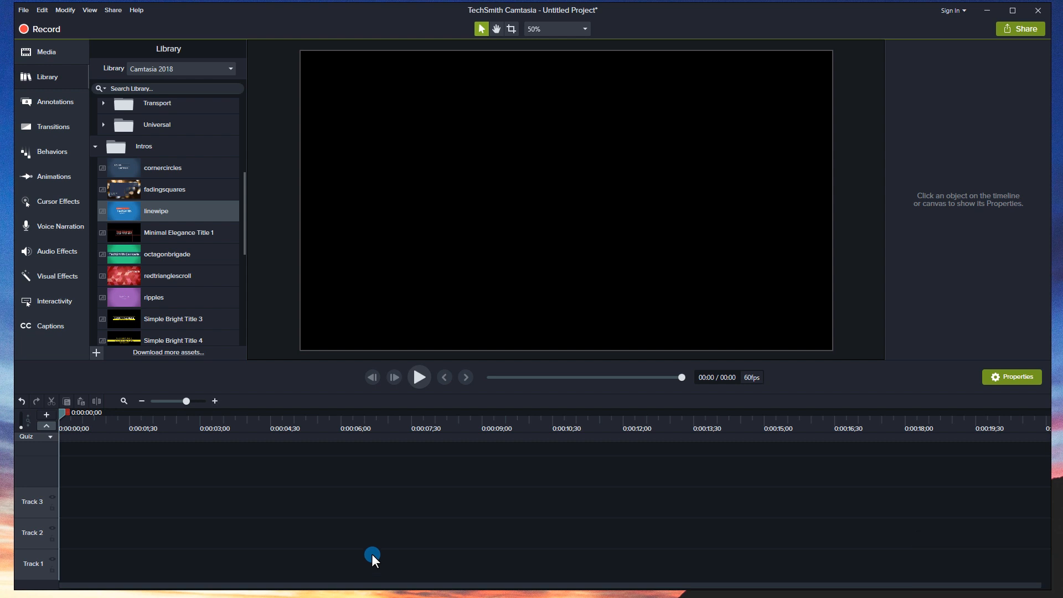
pyautogui.scroll(2, 145, 225)
pyautogui.click(98, 175)
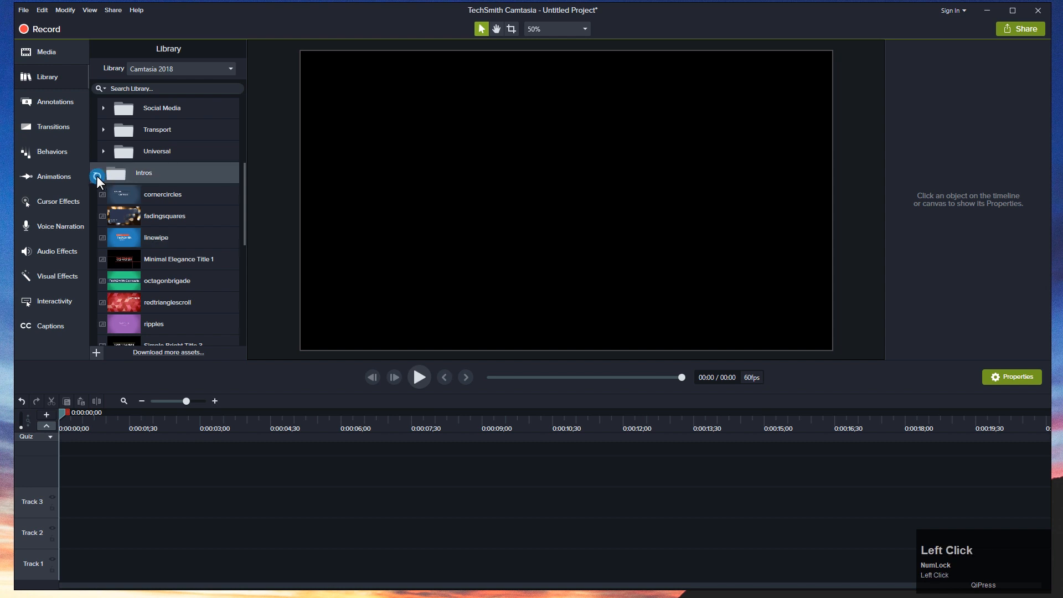
pyautogui.click(94, 172)
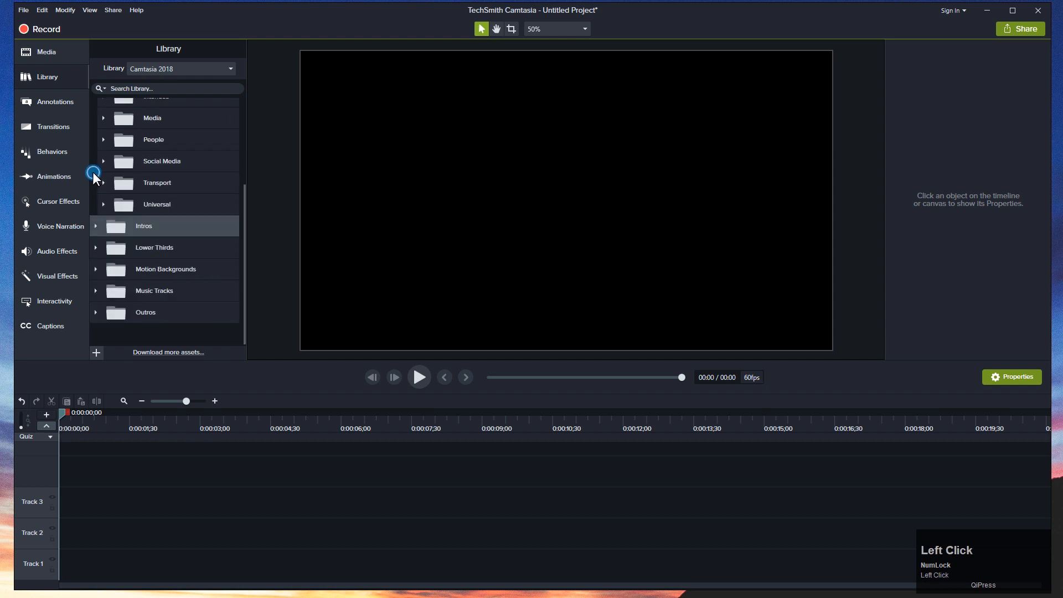
# Step: Add the shimmer-01 lower third from the Lower Thirds folder at the start of Track 1
pyautogui.click(147, 248)
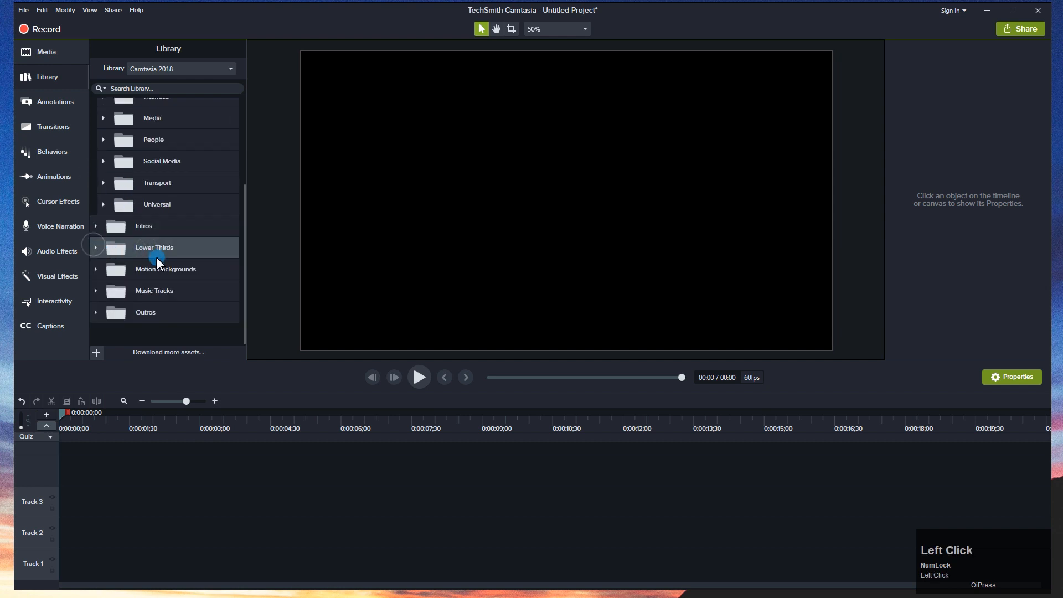
pyautogui.click(94, 250)
pyautogui.scroll(-4, 161, 277)
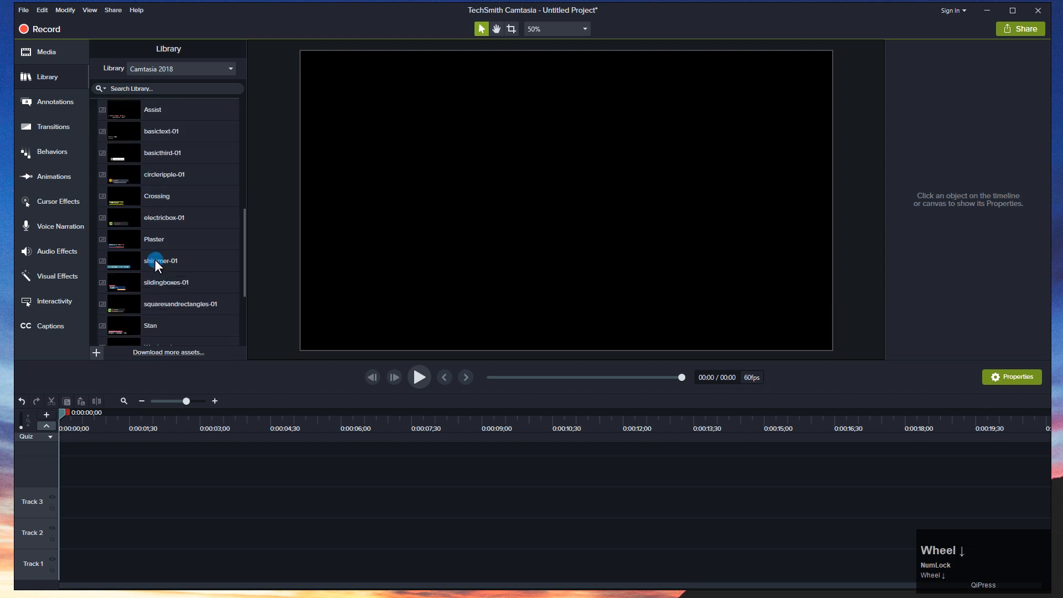
pyautogui.click(156, 262)
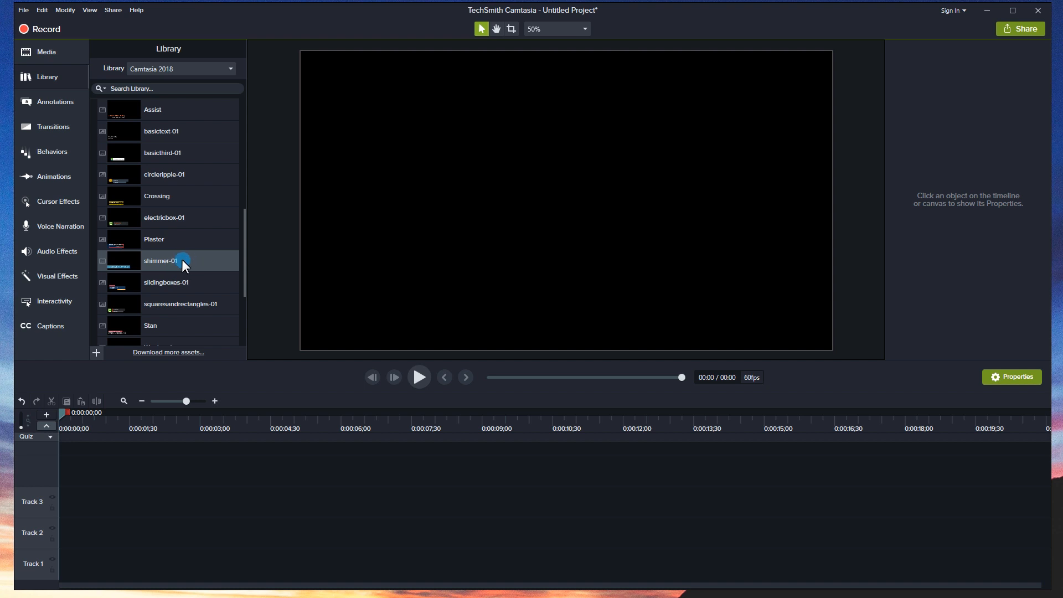
pyautogui.moveTo(137, 261); pyautogui.dragTo(50, 570)
# Step: Play the shimmer-01 lower third from the beginning of the timeline to check its animation
pyautogui.moveTo(66, 426)
pyautogui.mouseDown()
pyautogui.moveTo(118, 430)
pyautogui.moveTo(61, 428)
pyautogui.mouseUp()
pyautogui.press('space')
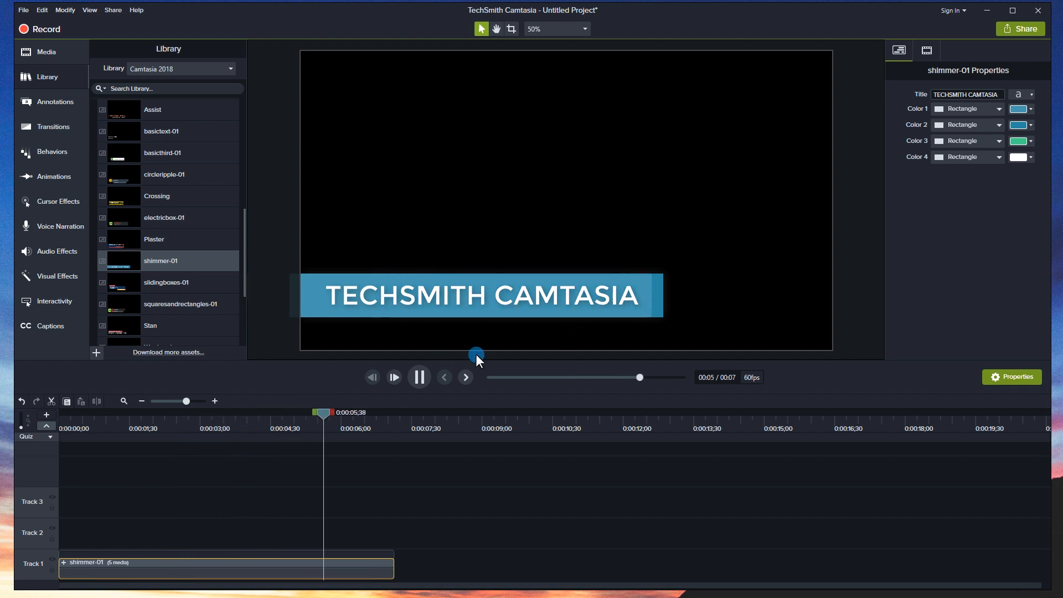
pyautogui.press('space')
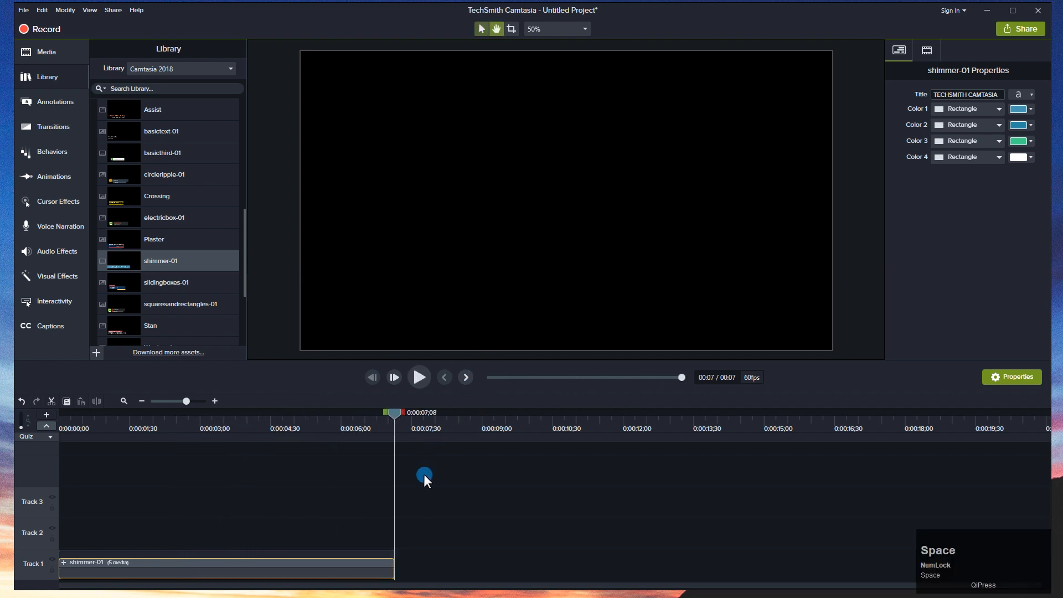
# Step: Move the playhead to about 0:00:04;49 and set the shimmer-01 title text to "Adobe World"
pyautogui.moveTo(394, 415); pyautogui.dragTo(280, 424)
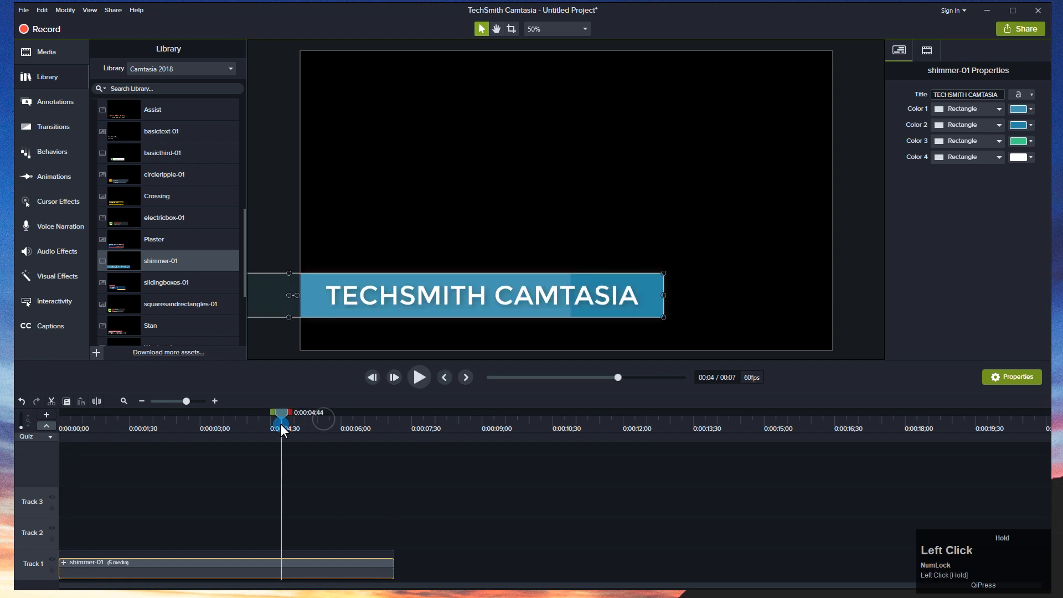
pyautogui.click(424, 529)
pyautogui.click(316, 570)
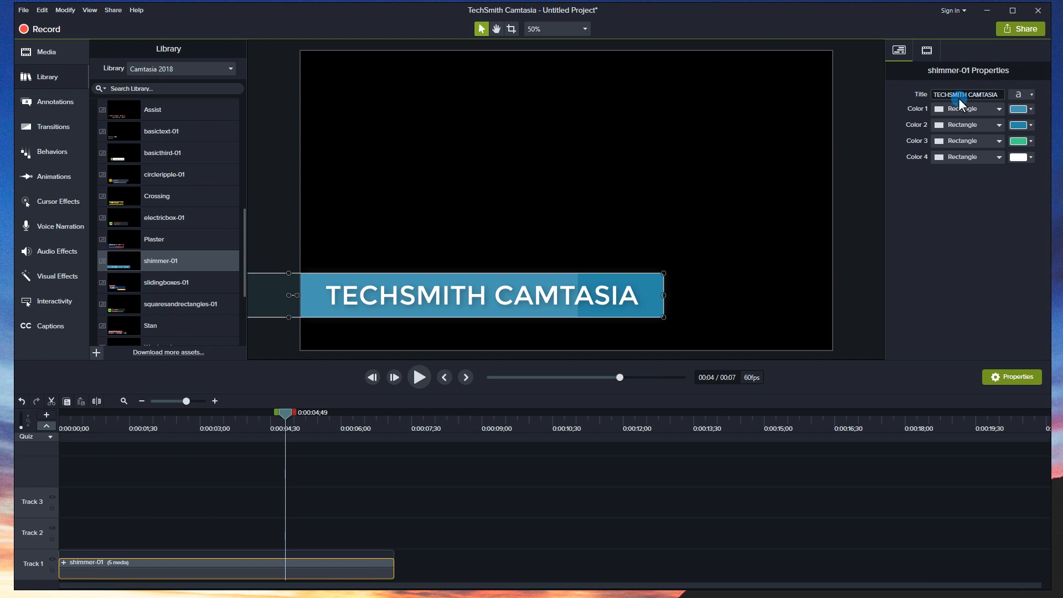
pyautogui.moveTo(954, 94); pyautogui.dragTo(995, 95)
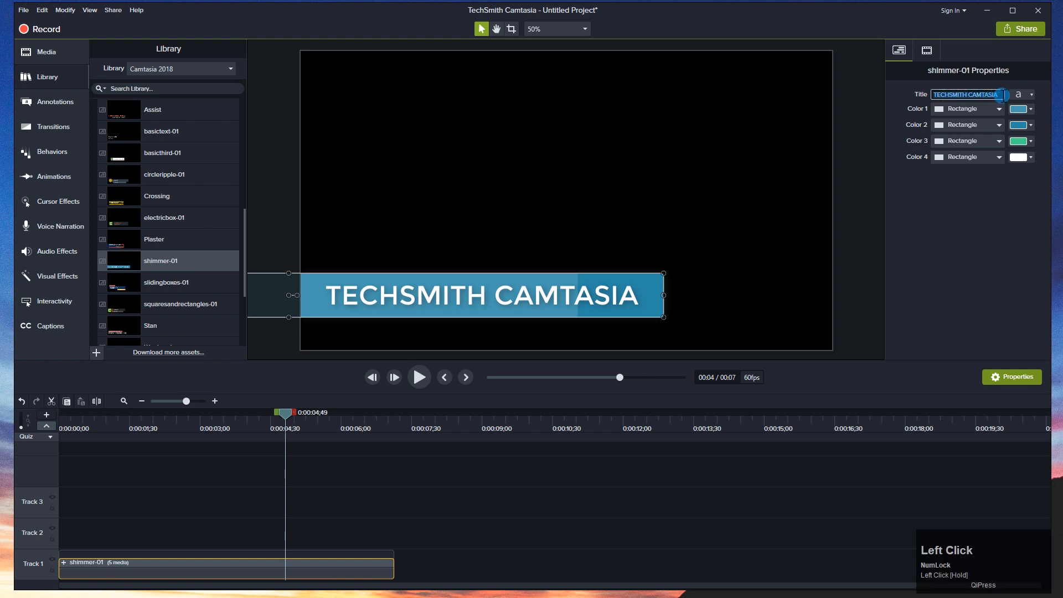
pyautogui.write('Adobe W')
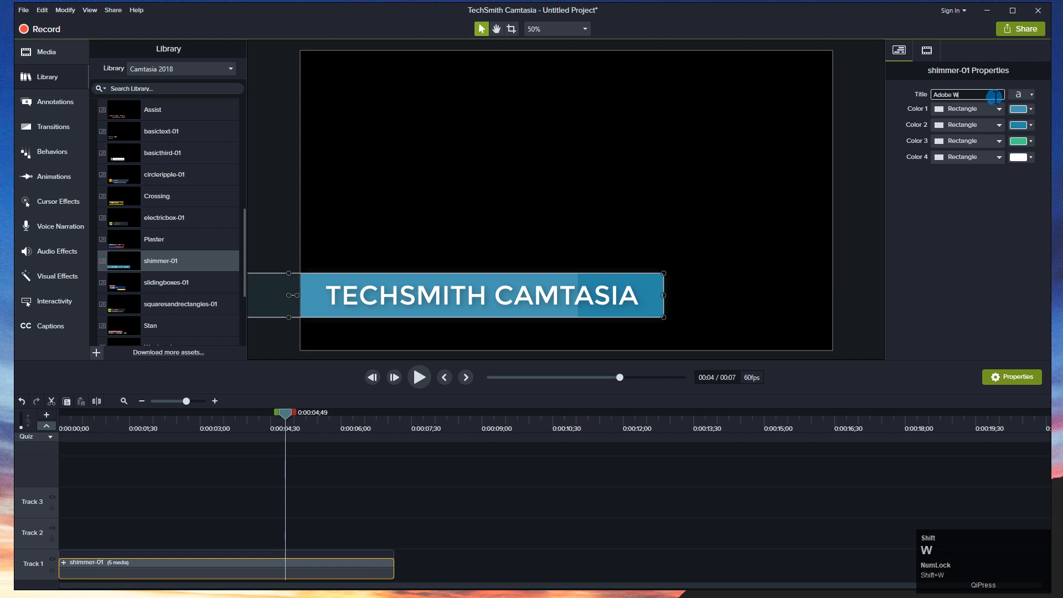
pyautogui.write('orld')
pyautogui.press('Tab')
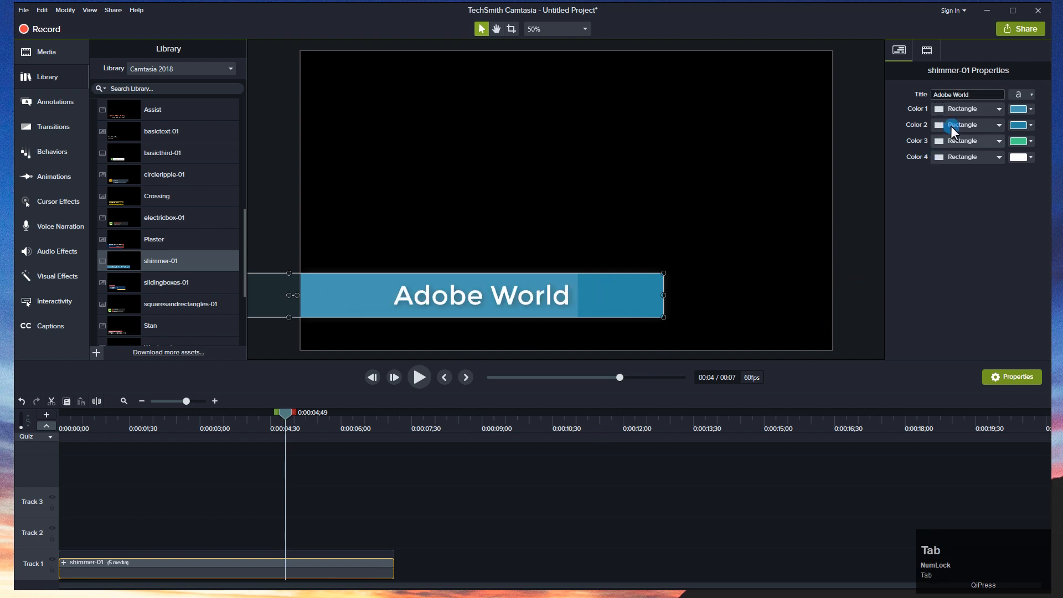
# Step: Set the shimmer-01 shapes to Star for Color 1, Octagon for Color 2 and Color 3, and Triangle for Color 4
pyautogui.click(982, 111)
pyautogui.click(961, 143)
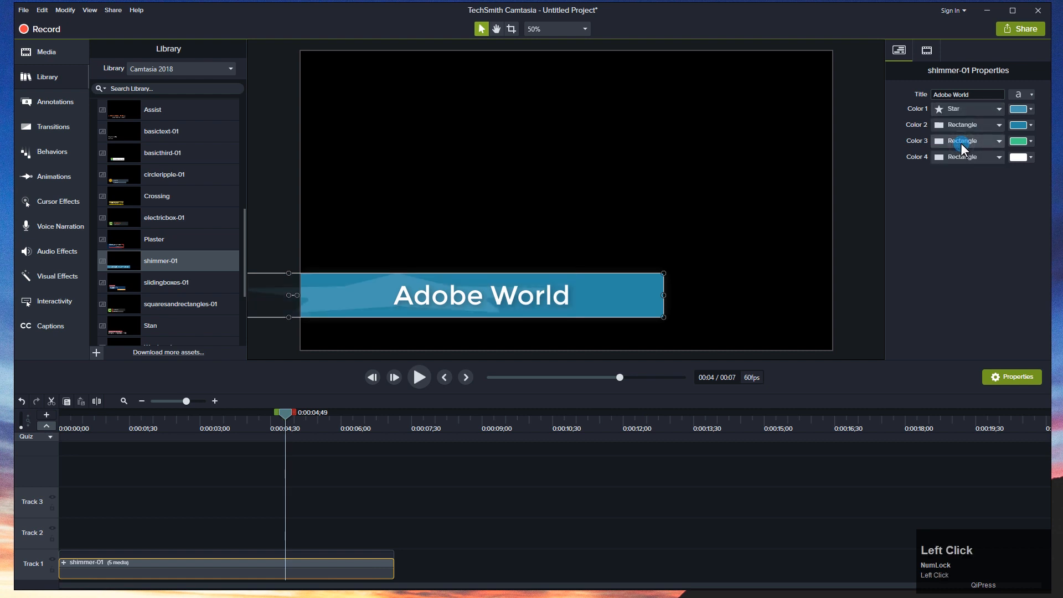
pyautogui.click(975, 121)
pyautogui.click(962, 202)
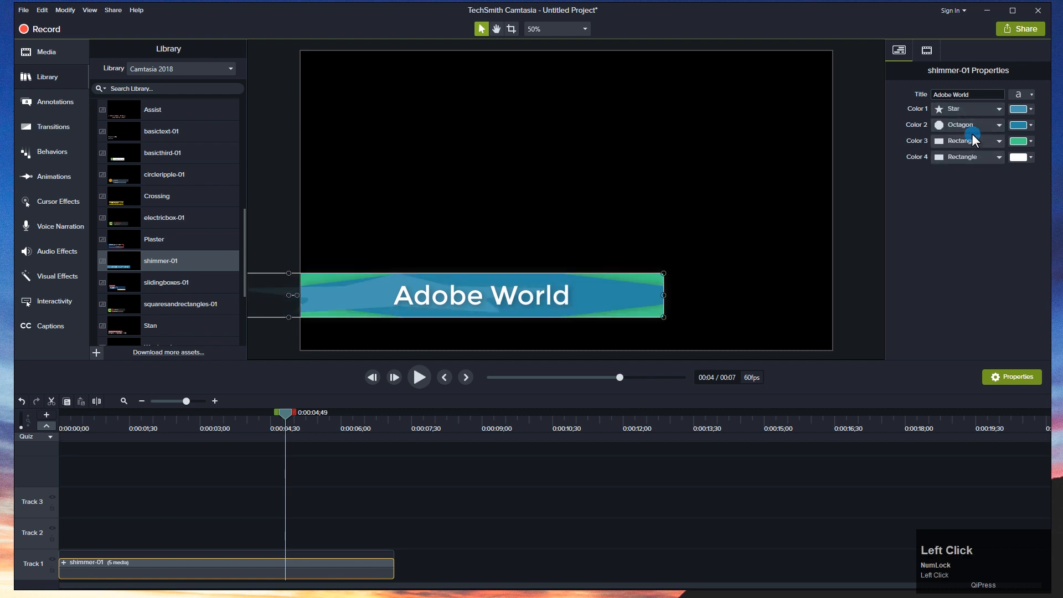
pyautogui.click(973, 142)
pyautogui.click(965, 220)
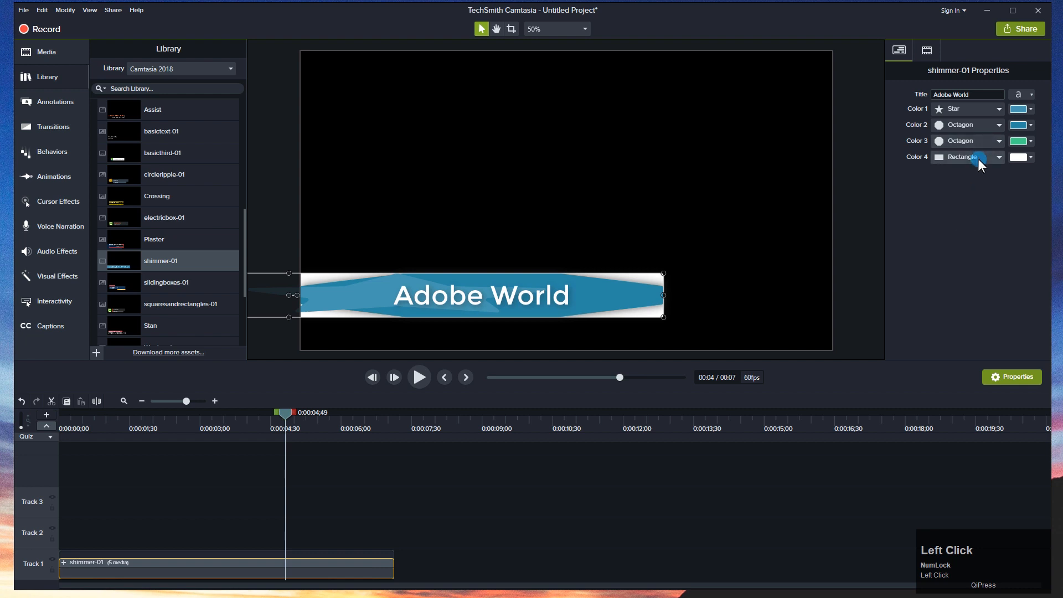
pyautogui.click(978, 159)
pyautogui.click(962, 241)
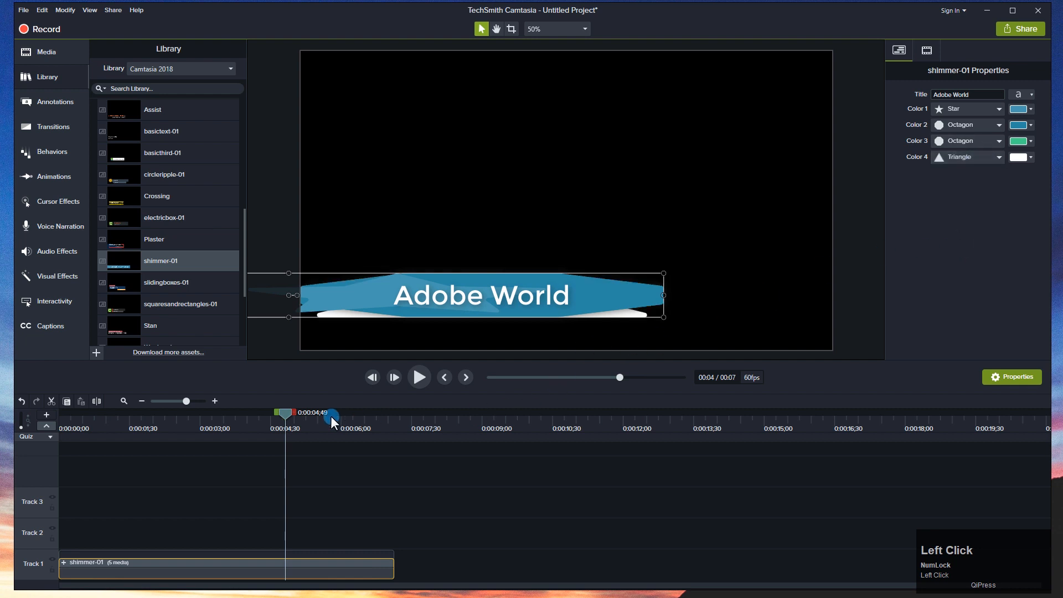
# Step: Play and scrub the customized shimmer-01 lower third on the timeline to check its animation with the new shapes
pyautogui.click(145, 430)
pyautogui.press('space')
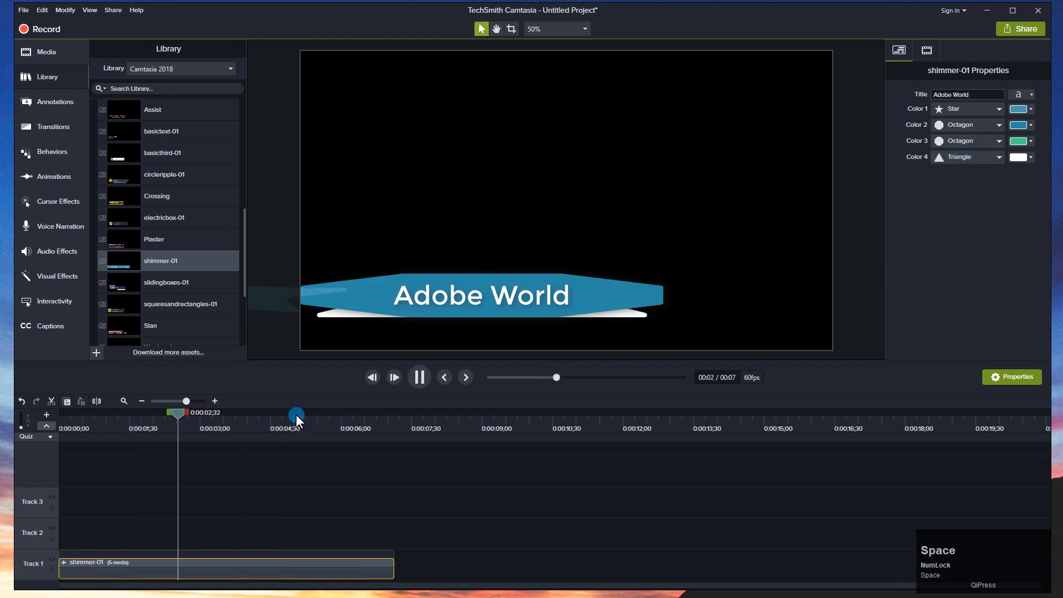
pyautogui.moveTo(296, 414); pyautogui.dragTo(110, 433)
# Step: Delete the shimmer-01 clip from Track 1 and collapse the Lower Thirds folder in the library
pyautogui.moveTo(290, 491); pyautogui.dragTo(227, 554)
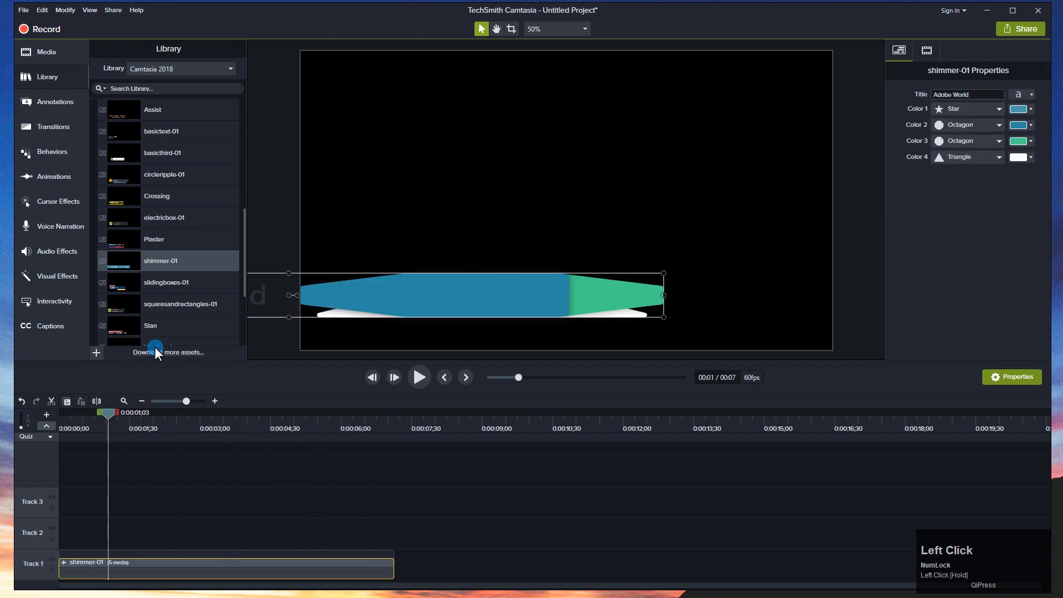
pyautogui.press('Delete')
pyautogui.scroll(3, 178, 216)
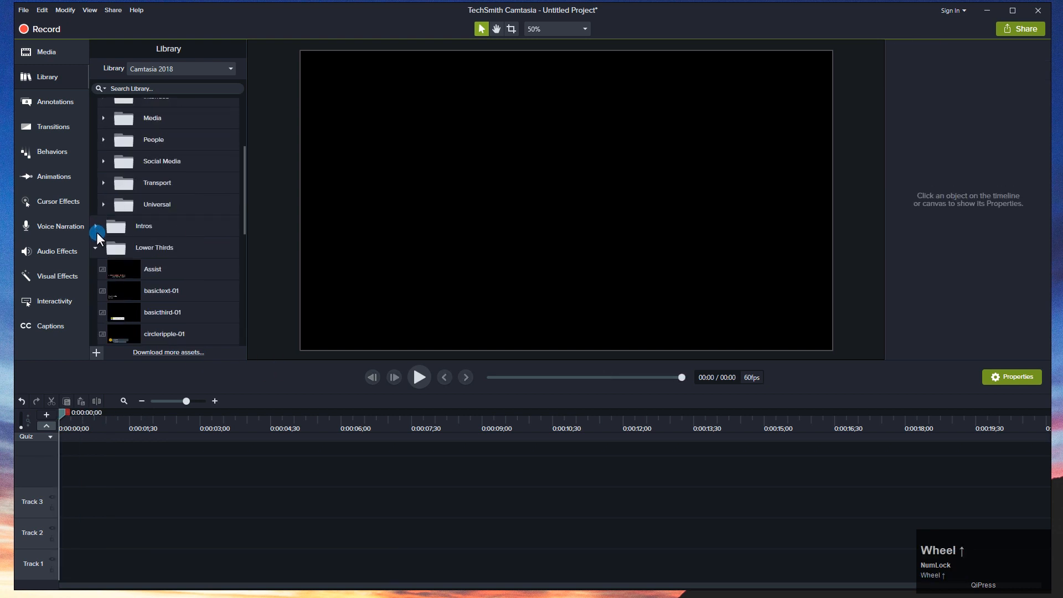
pyautogui.click(93, 252)
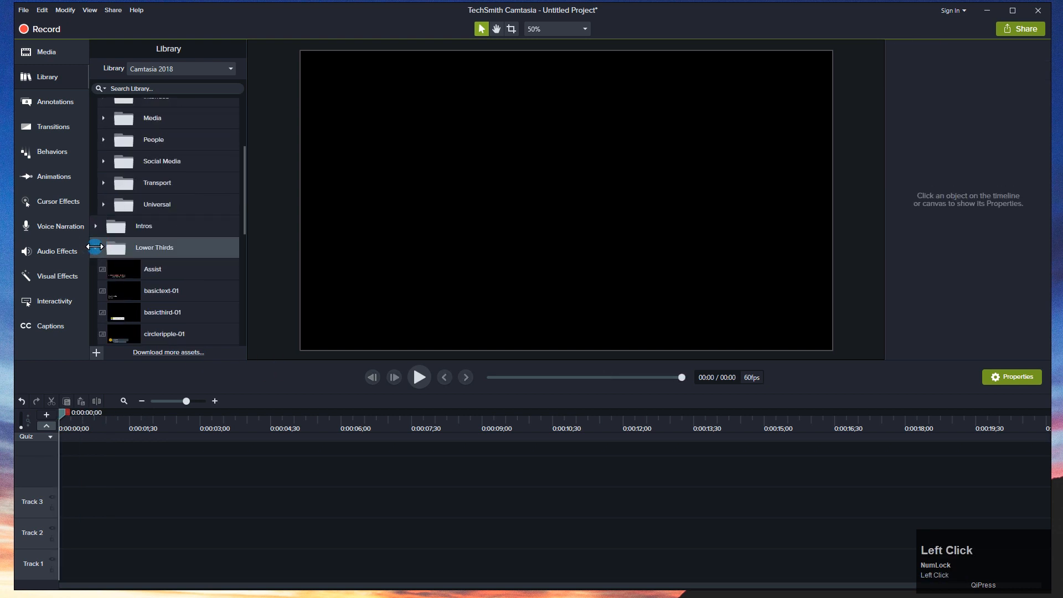
pyautogui.click(95, 246)
# Step: Expand the Motion Backgrounds folder in the library and preview the bokehdots background
pyautogui.scroll(-1, 144, 268)
pyautogui.click(145, 268)
pyautogui.click(93, 269)
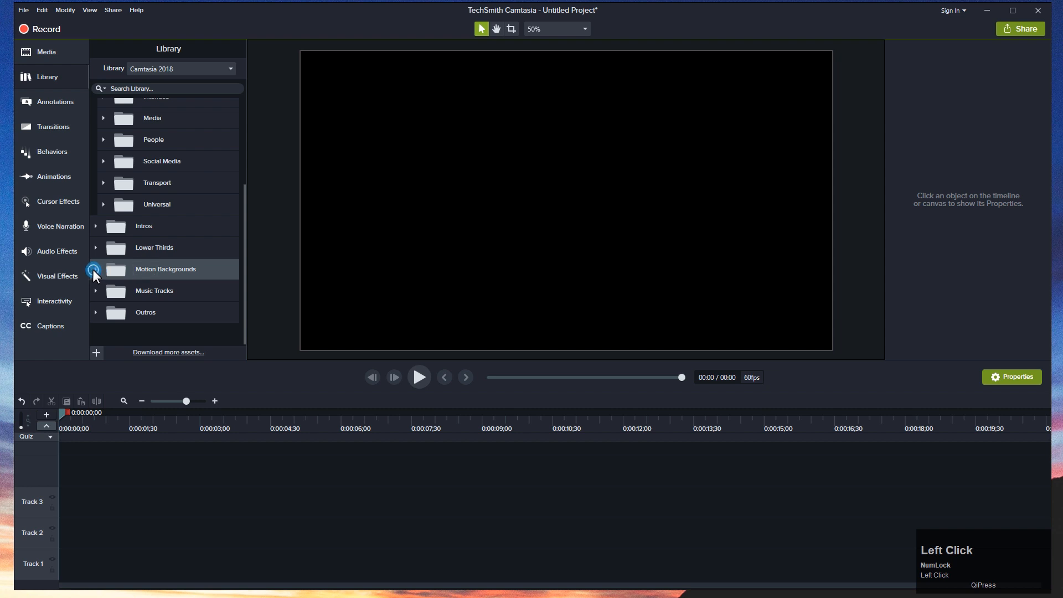
pyautogui.scroll(-3, 185, 267)
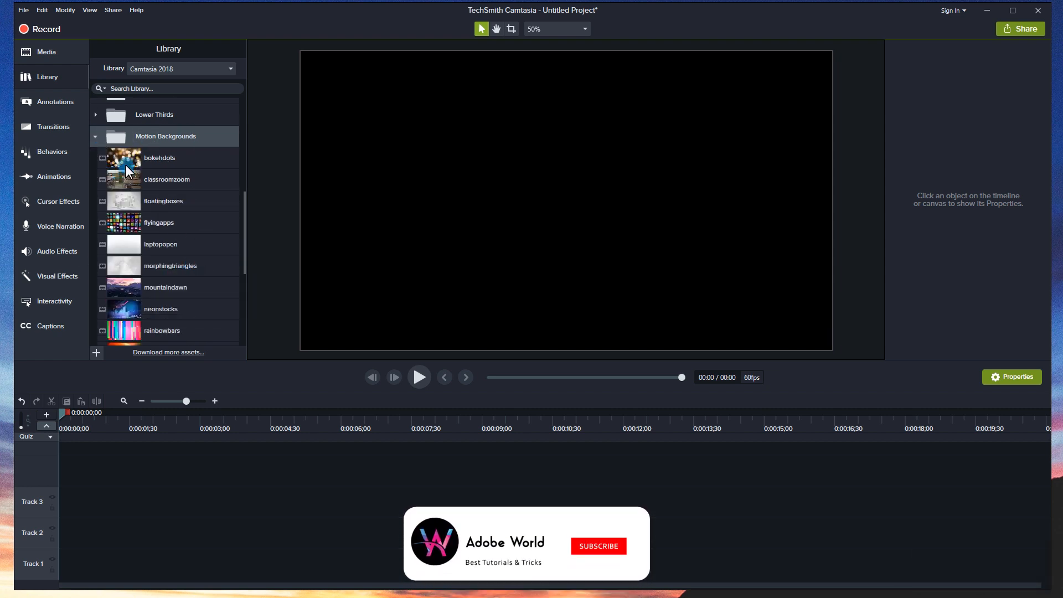
pyautogui.click(194, 158)
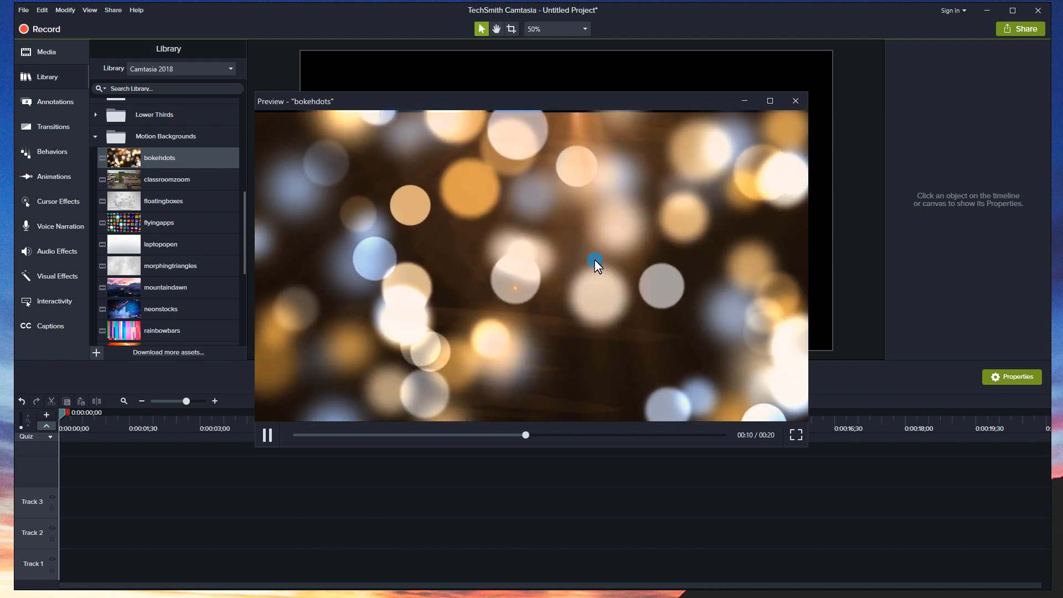
pyautogui.click(794, 102)
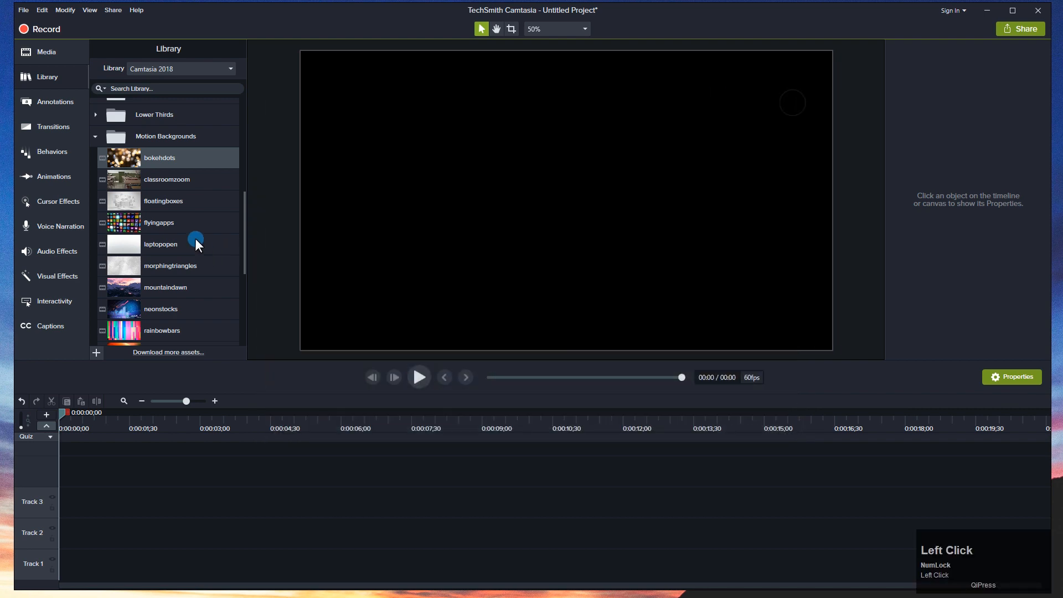
# Step: Preview the floatingboxes and laptopopen motion backgrounds, closing each preview after viewing
pyautogui.doubleClick(155, 201)
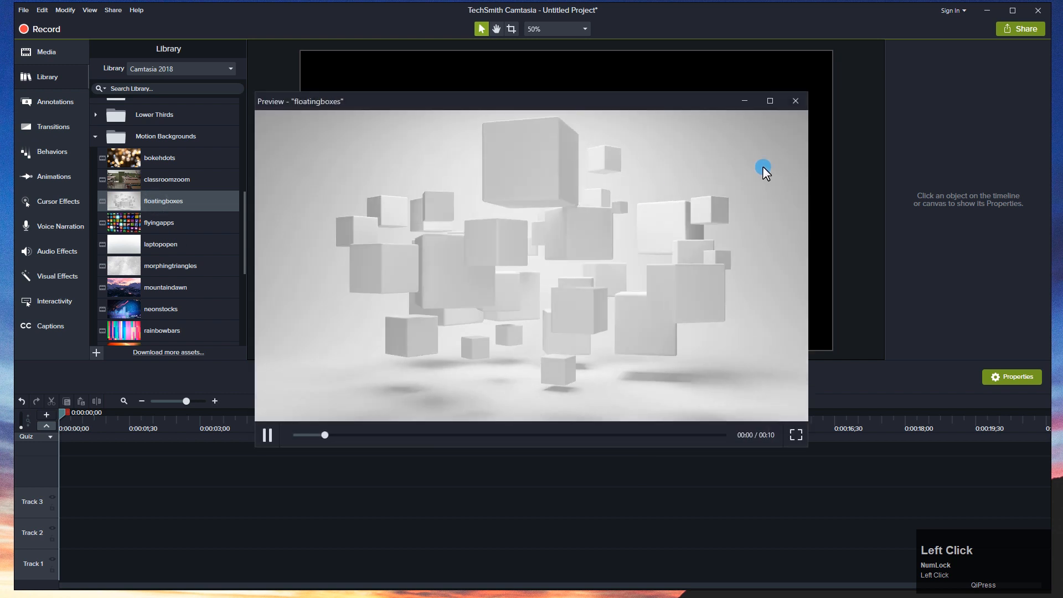
pyautogui.click(794, 99)
pyautogui.doubleClick(195, 238)
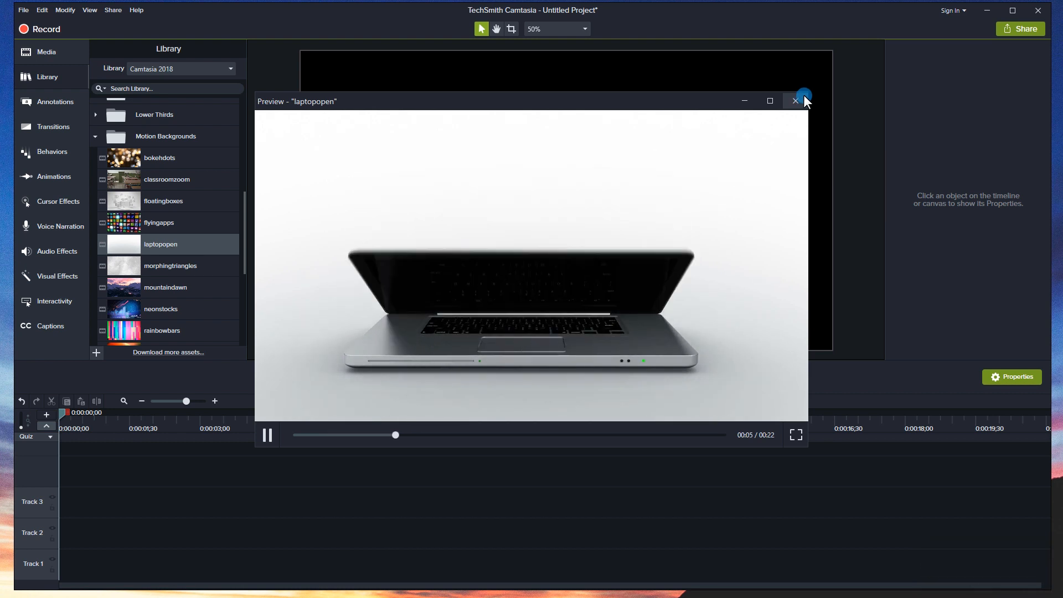
pyautogui.click(804, 97)
# Step: Preview the spinningcounter motion background and collapse the Motion Backgrounds folder
pyautogui.scroll(-3, 159, 307)
pyautogui.doubleClick(154, 307)
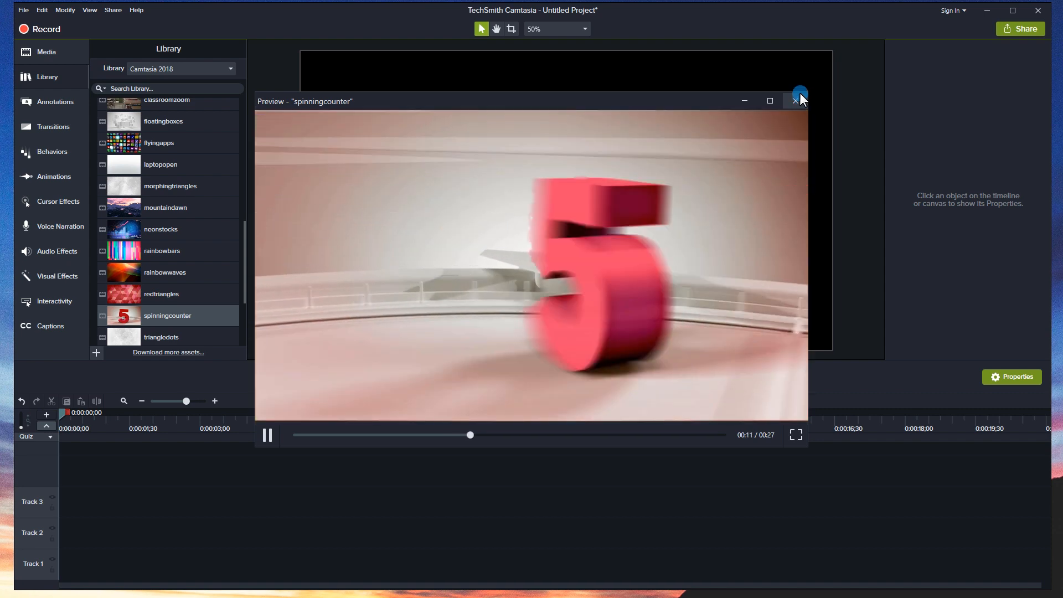
pyautogui.click(800, 98)
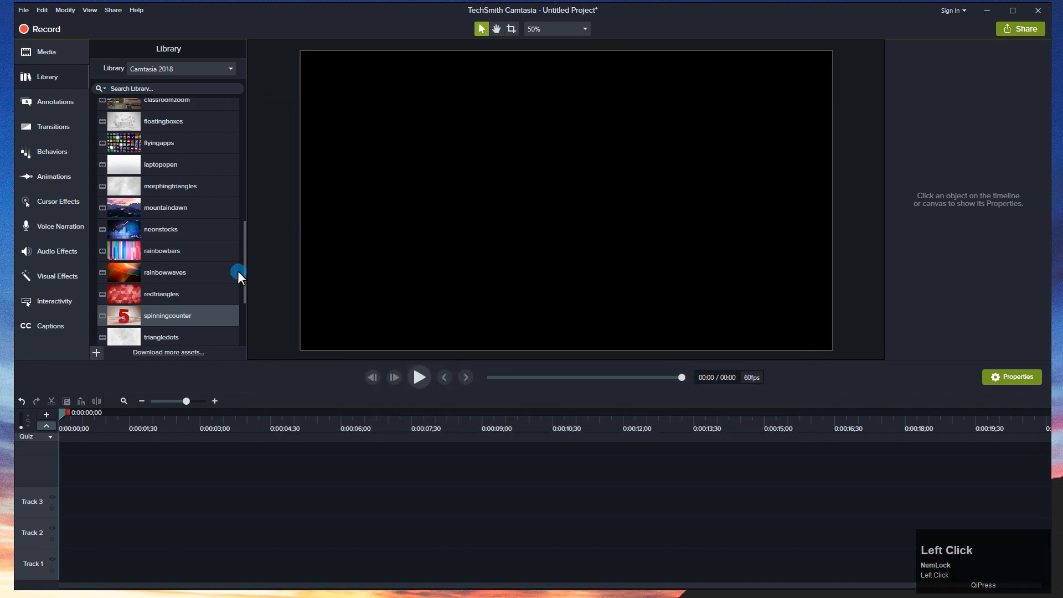
pyautogui.scroll(3, 171, 298)
pyautogui.scroll(5, 120, 224)
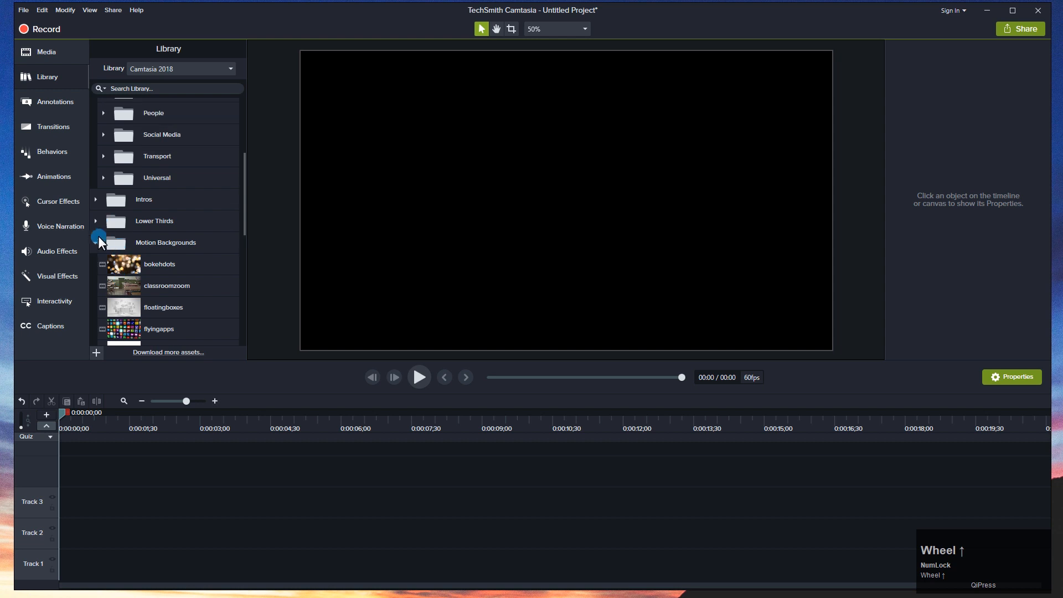
pyautogui.click(96, 240)
# Step: Expand the Music Tracks folder, look through its audio tracks and collapse the folder again
pyautogui.scroll(-1, 151, 265)
pyautogui.click(137, 291)
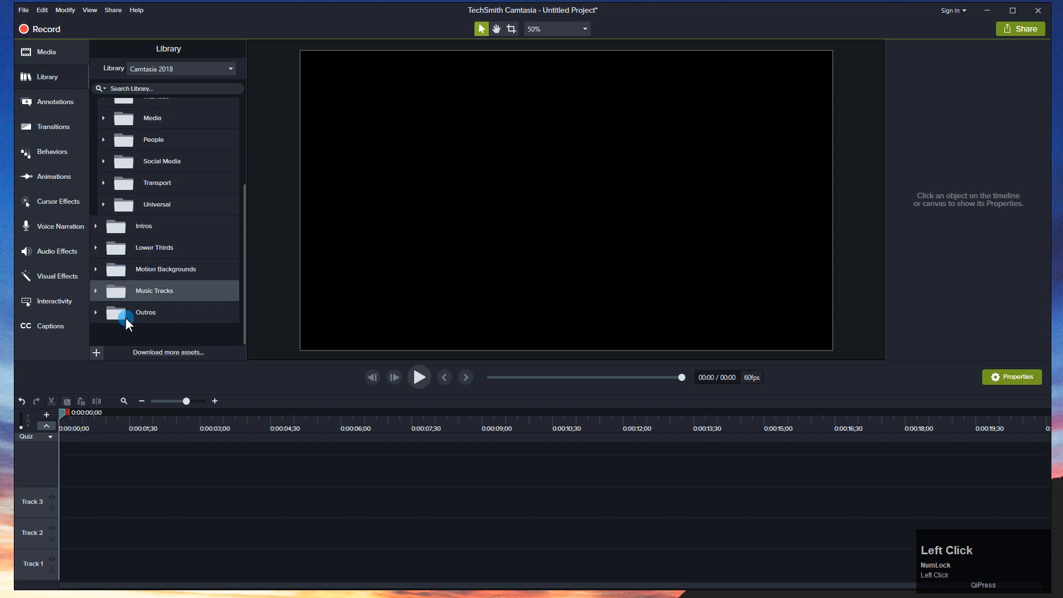
pyautogui.click(98, 290)
pyautogui.scroll(-3, 123, 275)
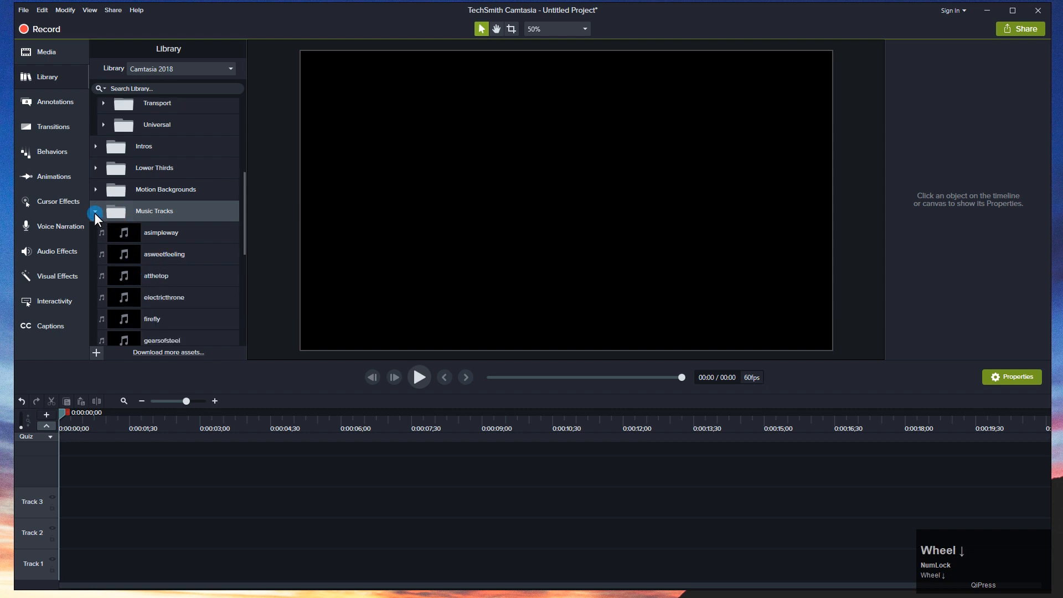
pyautogui.click(94, 210)
# Step: Expand the Outros folder and preview Simple Bright Outro 3, moving the preview window slightly aside
pyautogui.click(147, 308)
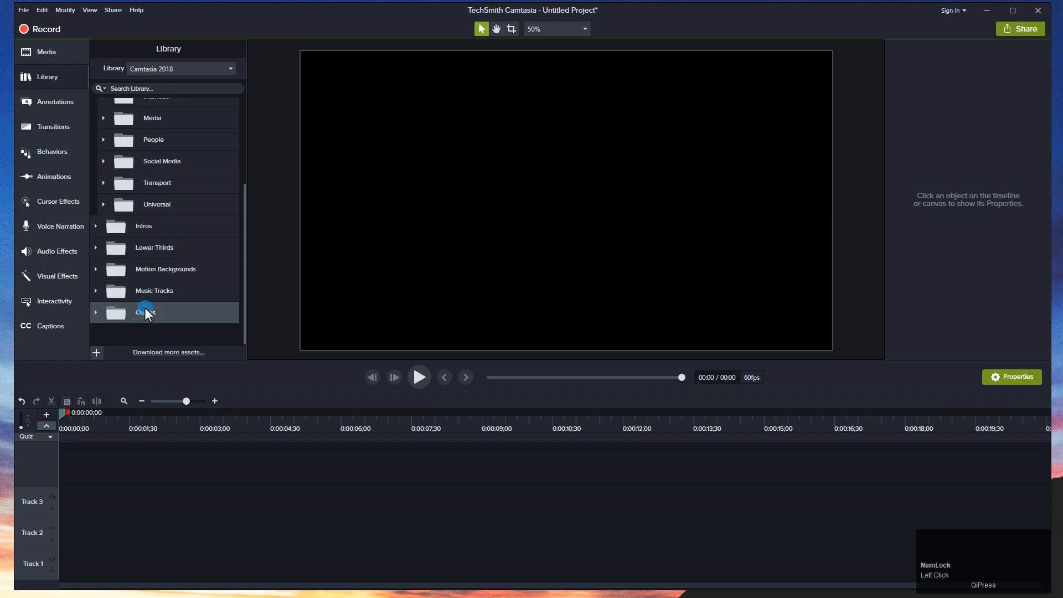
pyautogui.click(95, 312)
pyautogui.scroll(-1, 149, 277)
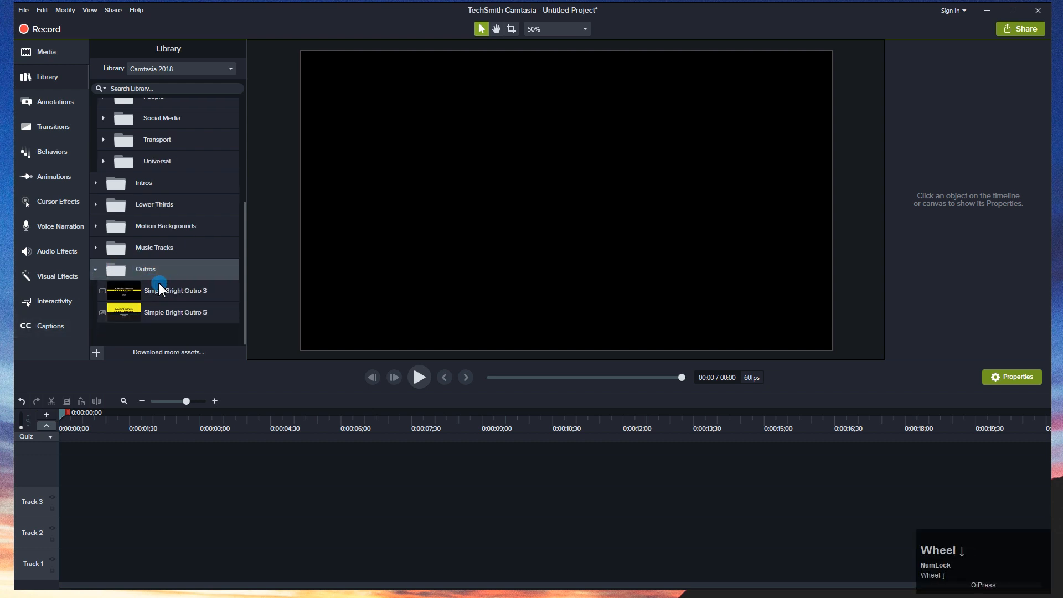
pyautogui.click(158, 287)
pyautogui.doubleClick(172, 285)
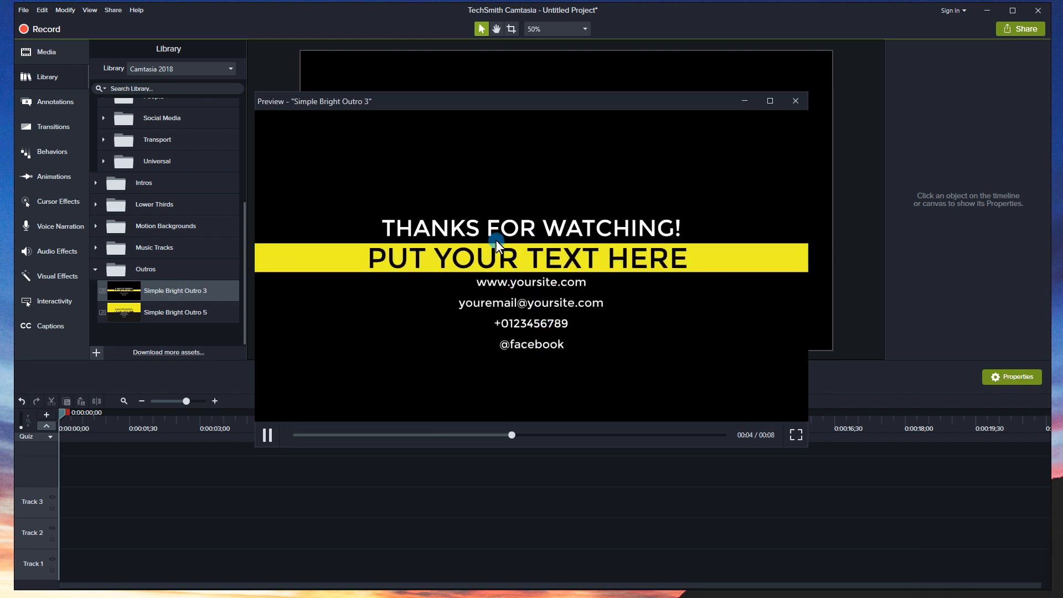
pyautogui.moveTo(577, 100); pyautogui.dragTo(631, 99)
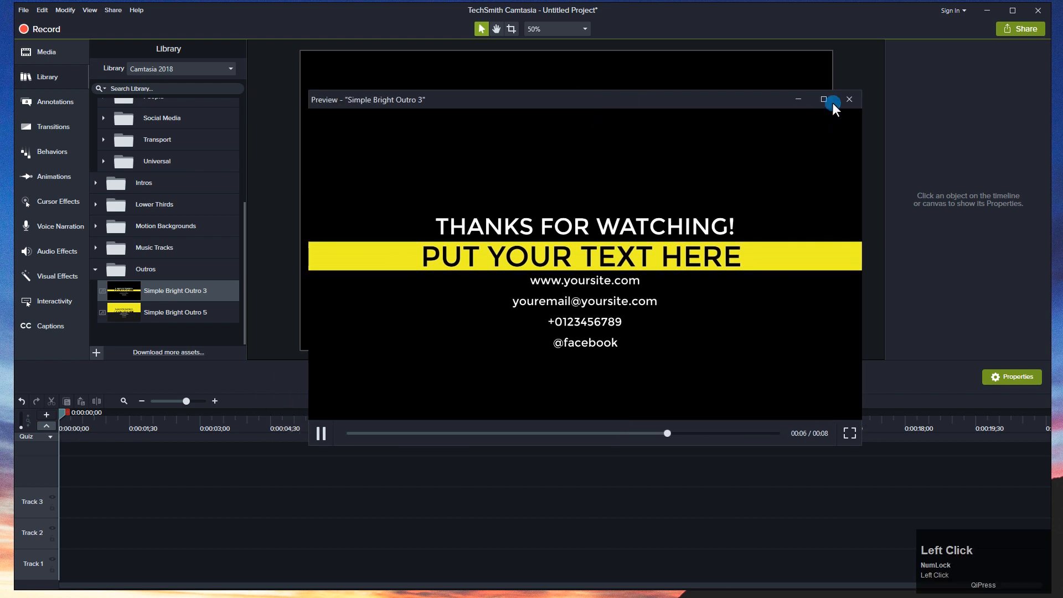